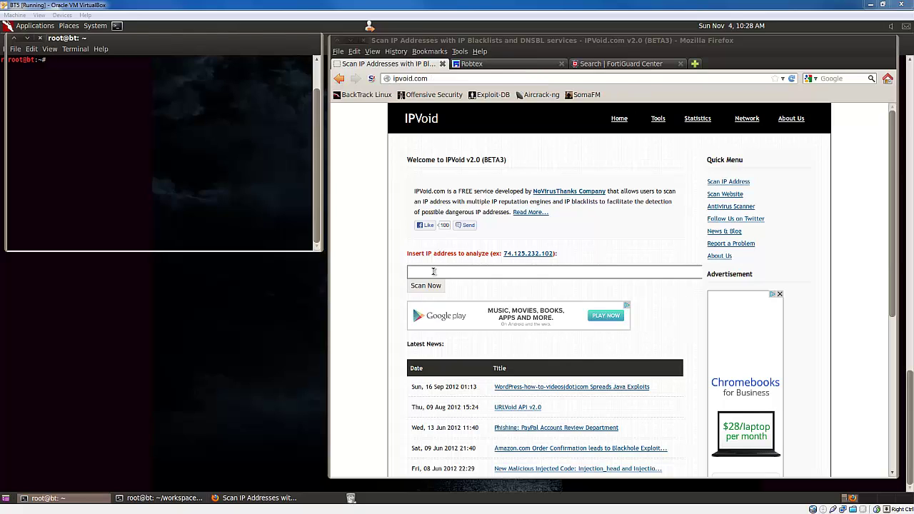
- Submit 123.123.123.123 for an IPVoid blacklist scan
left_click(421, 274)
type("123.123")
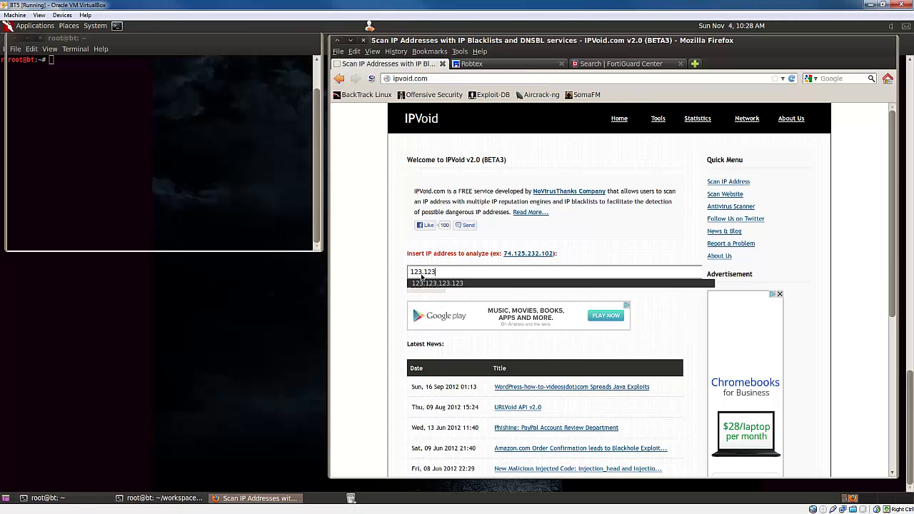
type(".123.123")
key("Return")
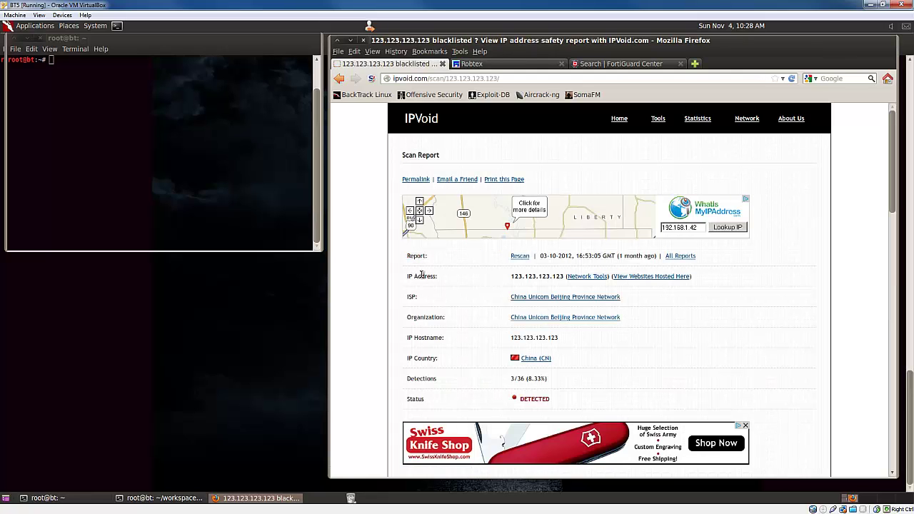
- Review the scan report, highlighting the EmergingThreats engine and the IP hostname value
scroll(486, 286, "down", 3)
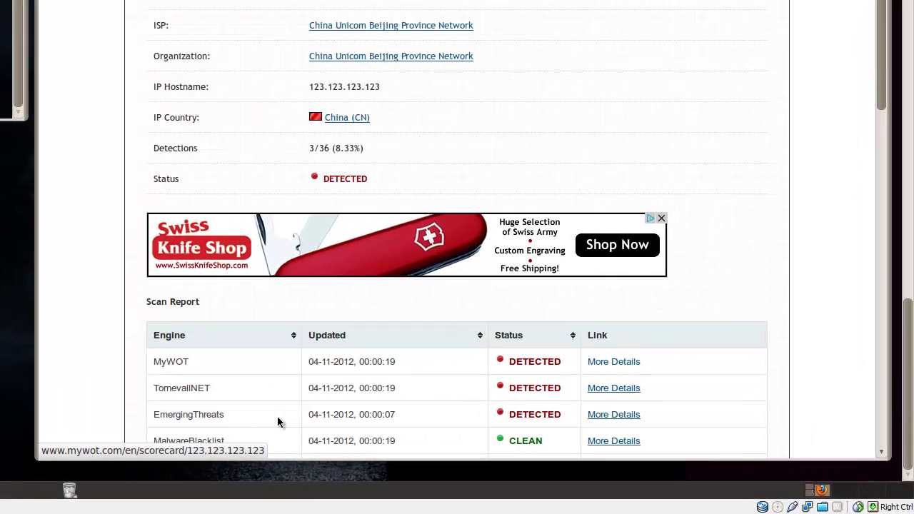
left_click_drag(230, 418, 155, 409)
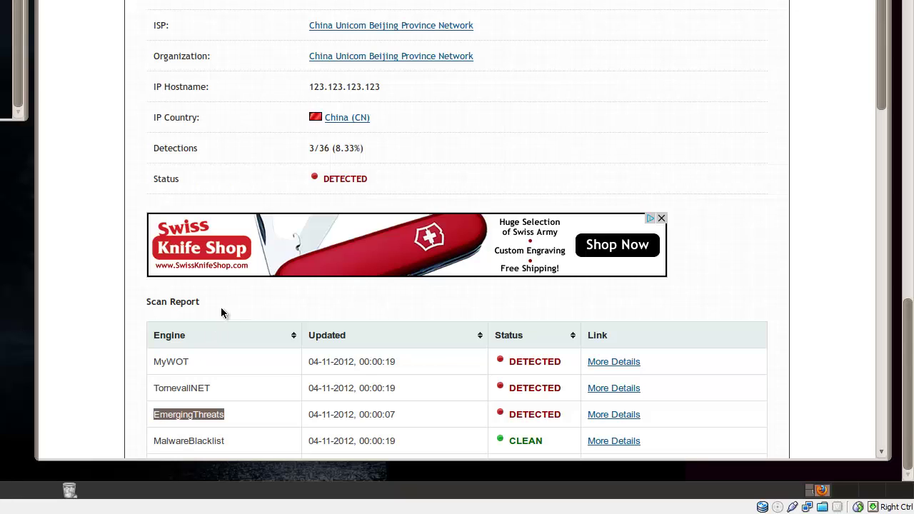
left_click_drag(314, 87, 375, 86)
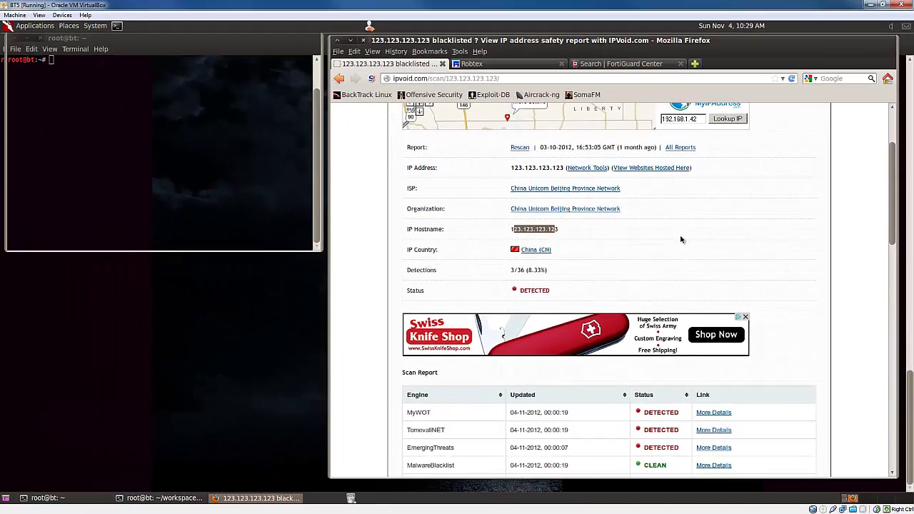
scroll(561, 99, "down", 3)
scroll(682, 238, "down", 8)
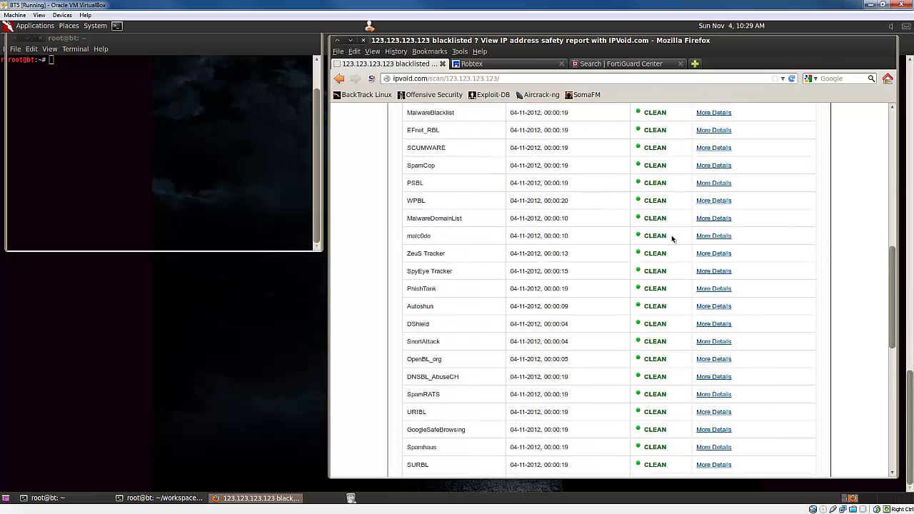
scroll(663, 246, "down", 6)
scroll(650, 246, "up", 10)
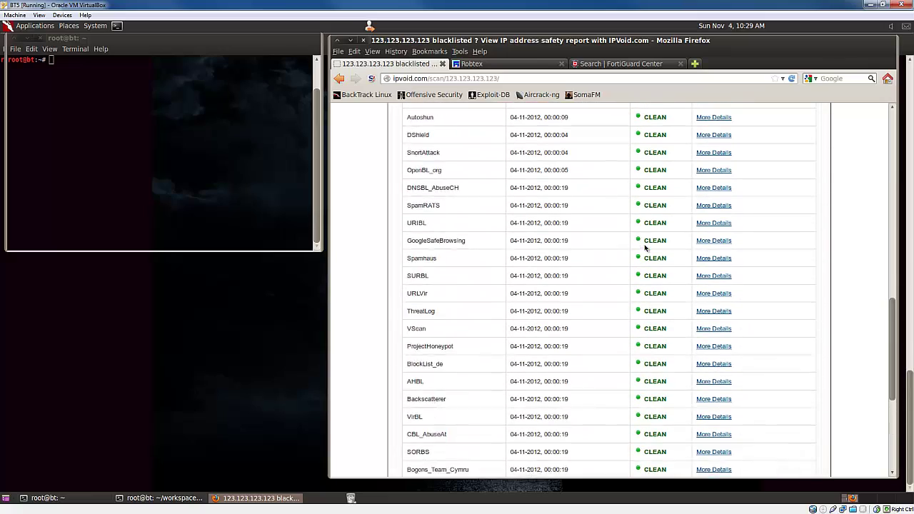
scroll(645, 246, "up", 10)
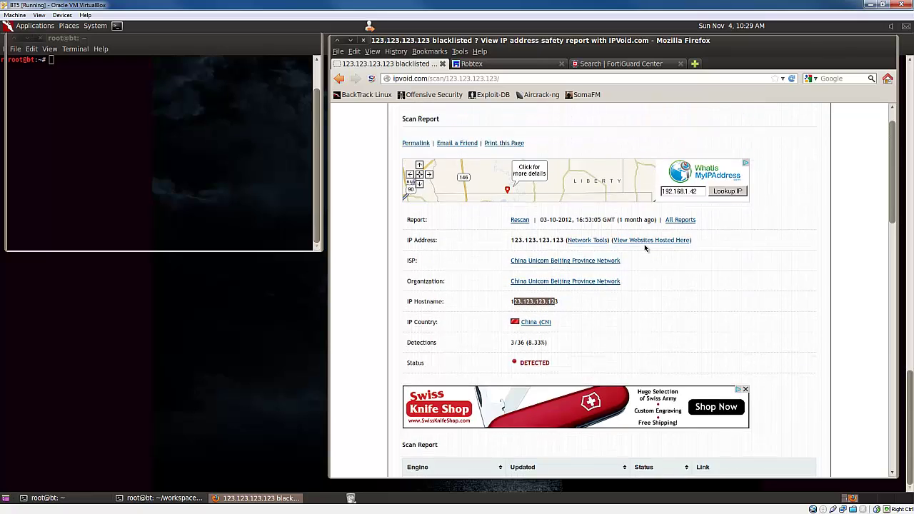
- Look up 123.123.123.123 on Robtex
left_click(471, 64)
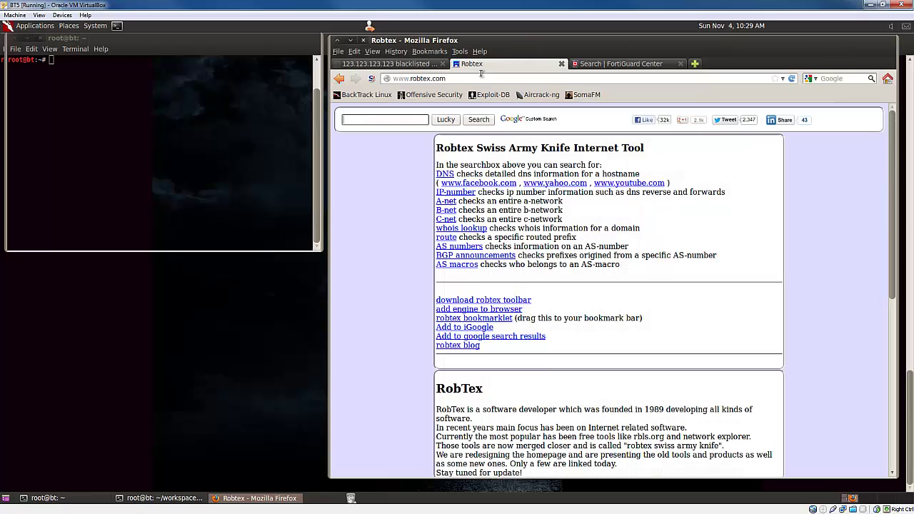
left_click(393, 118)
type("123.123.123.12")
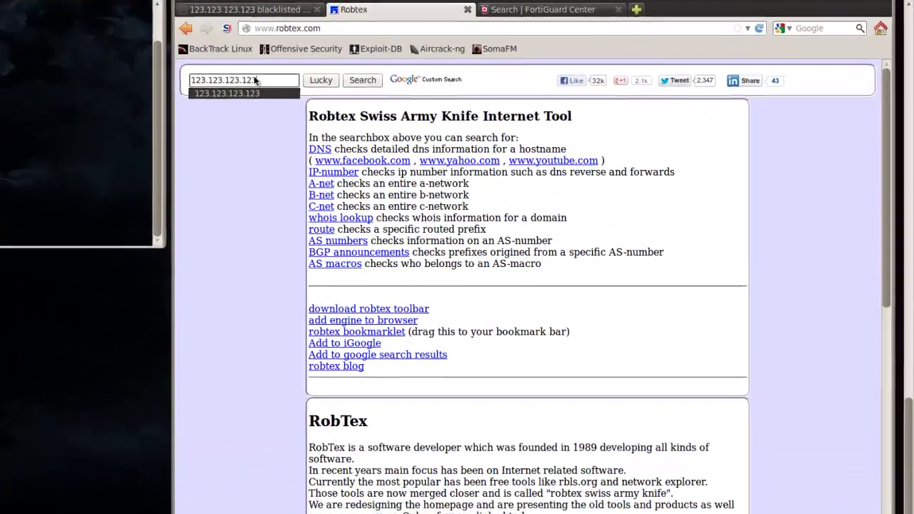
type("3")
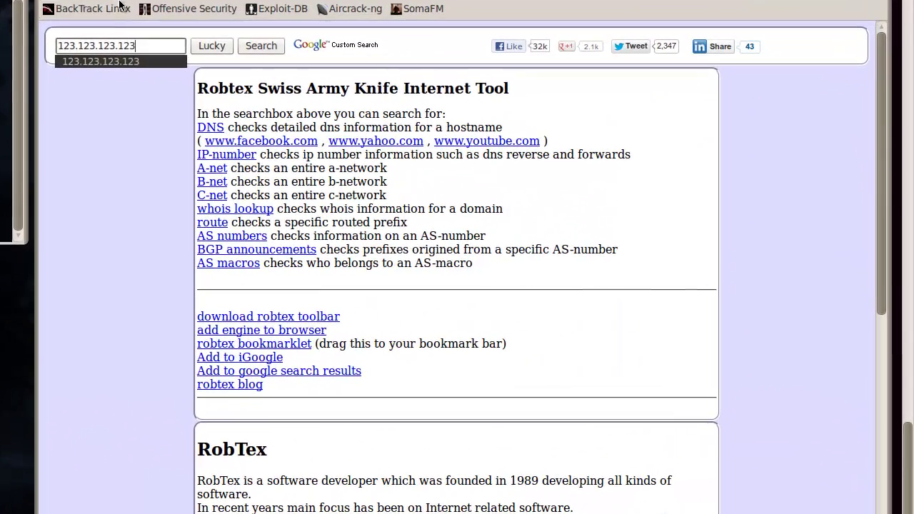
left_click(314, 79)
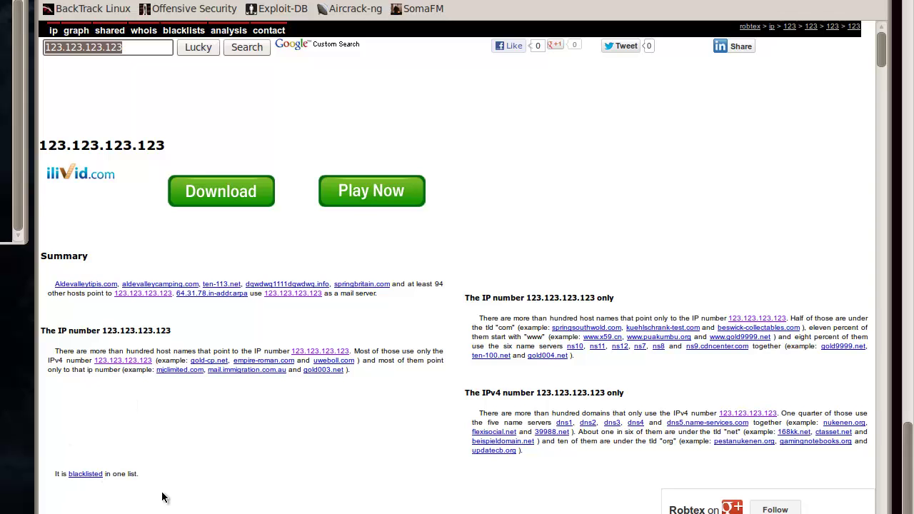
- Browse Robtex's reputation and domain tables for 123.123.123.123
scroll(273, 440, "down", 6)
left_click(344, 412)
scroll(345, 398, "down", 5)
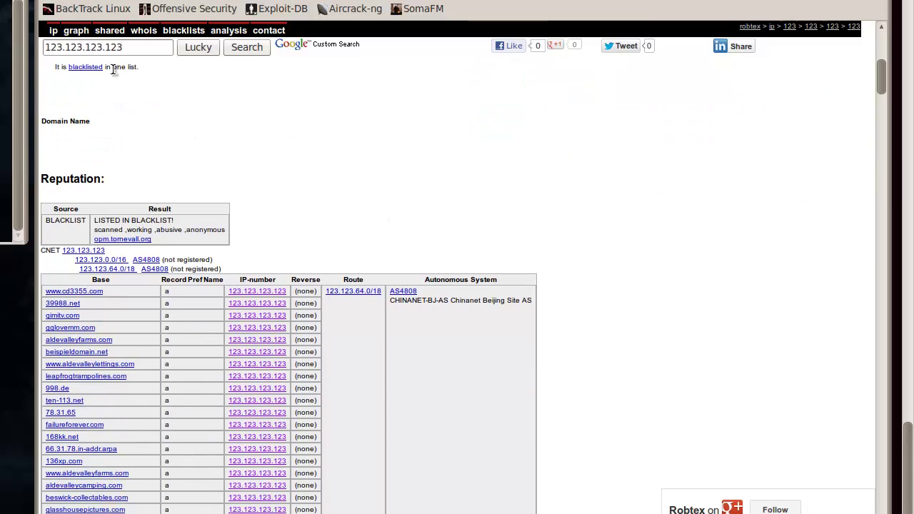
scroll(352, 197, "down", 4)
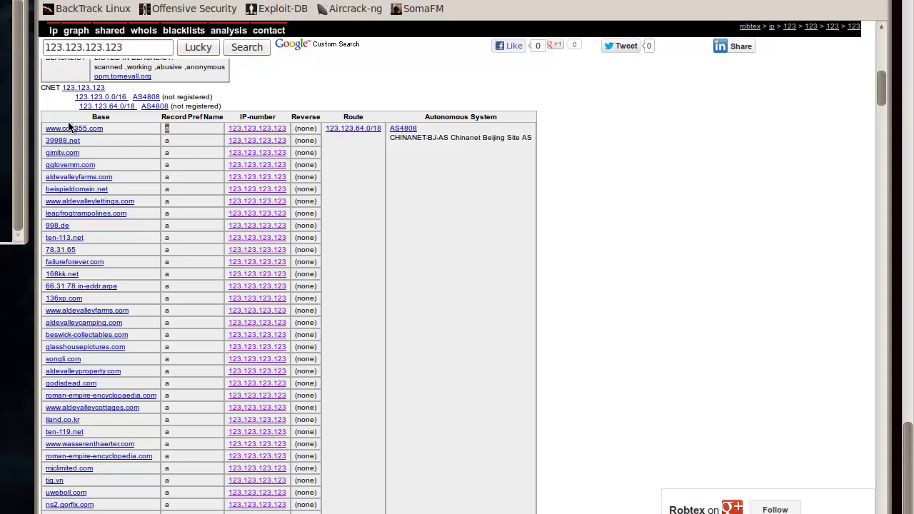
left_click(249, 132)
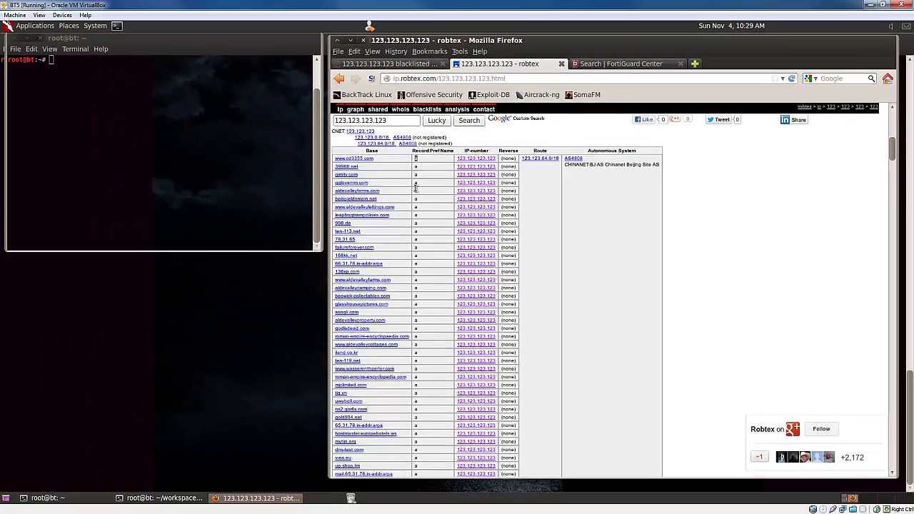
scroll(415, 188, "down", 5)
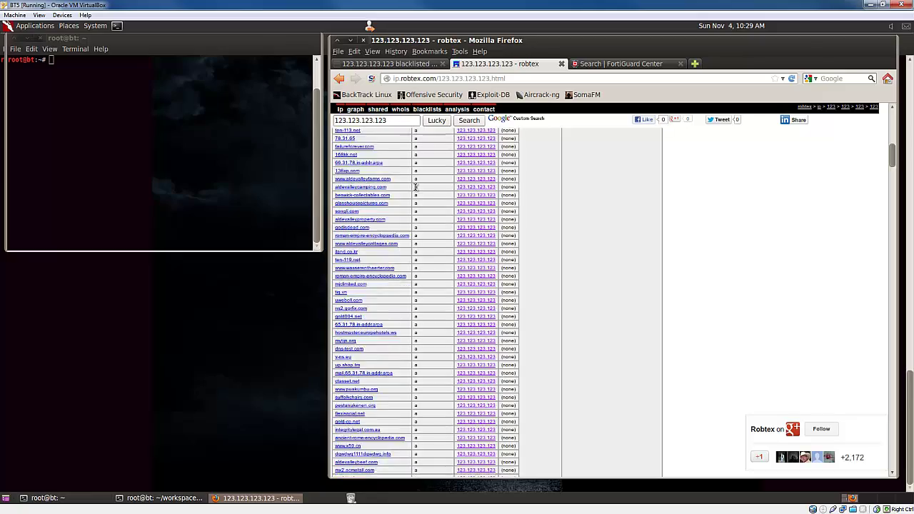
scroll(417, 194, "down", 5)
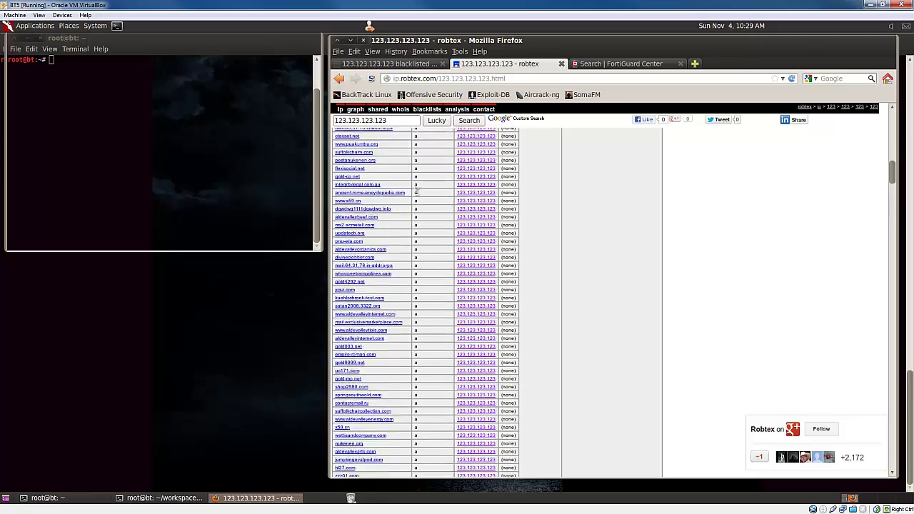
scroll(418, 190, "down", 3)
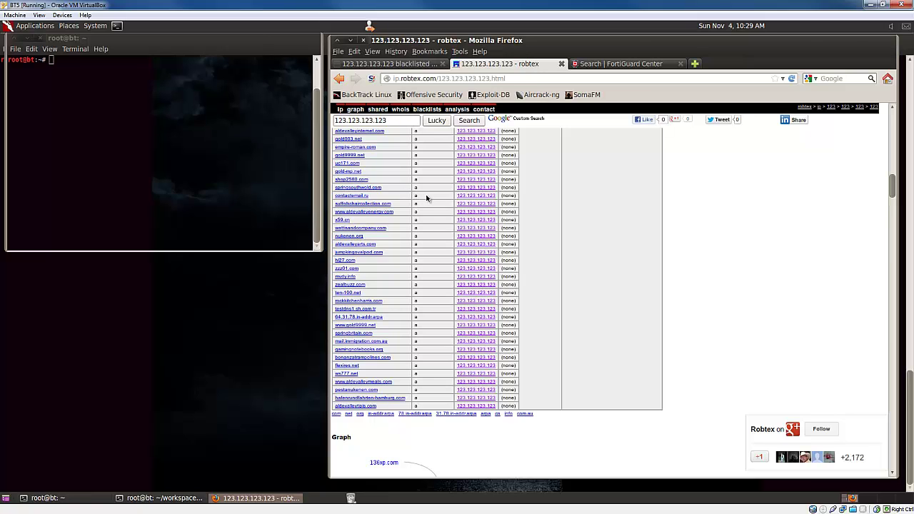
scroll(429, 198, "up", 2)
scroll(429, 199, "up", 2)
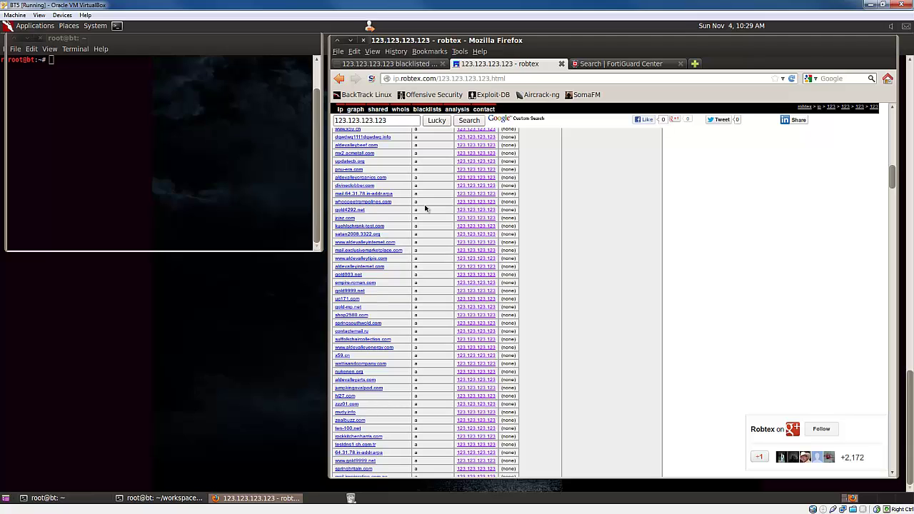
scroll(421, 207, "up", 5)
scroll(414, 207, "up", 7)
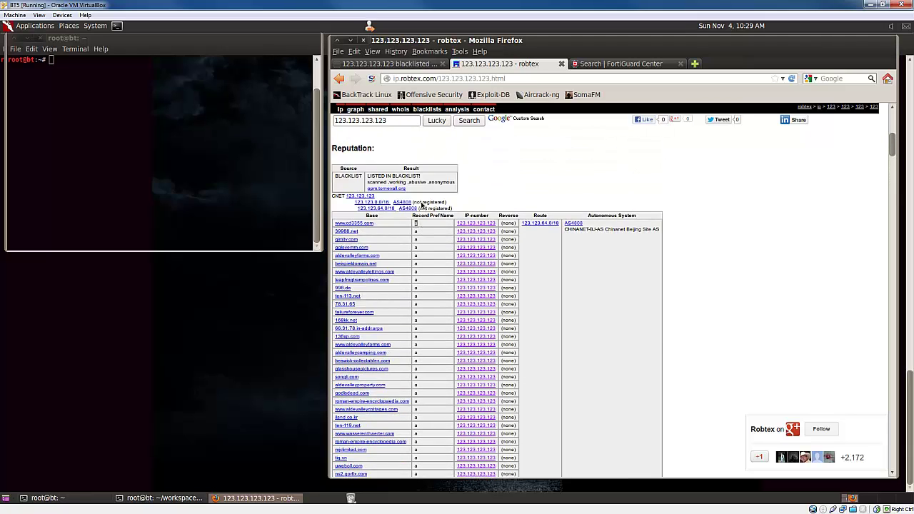
- Run a FortiGuard Center lookup for 123.123.123.123
left_click(611, 65)
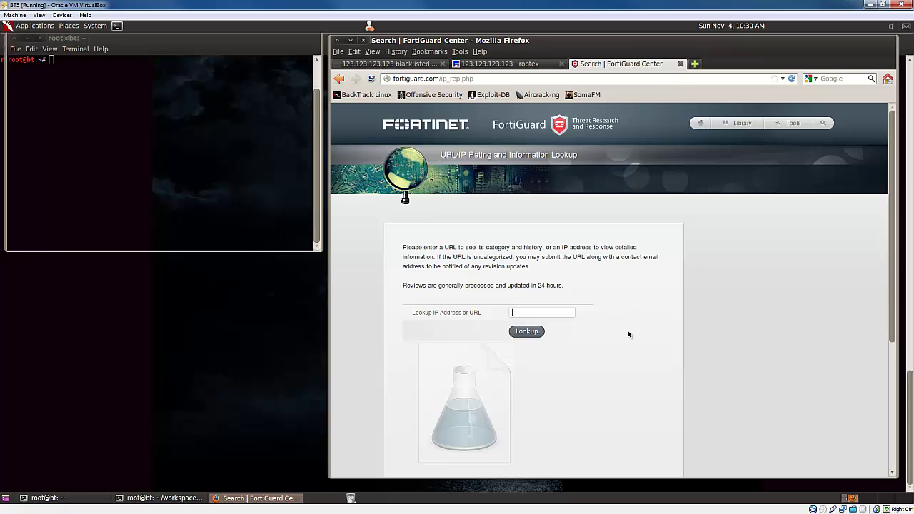
type("123.123.123")
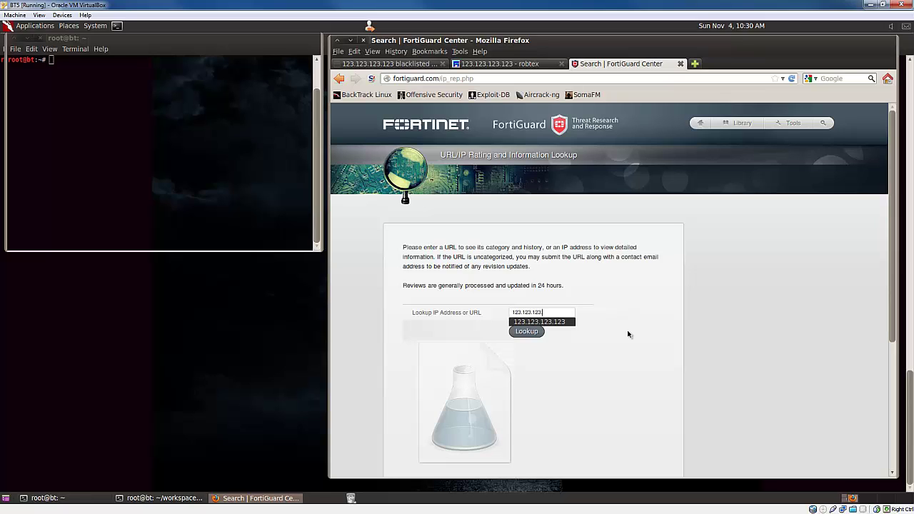
type(".123")
left_click(528, 331)
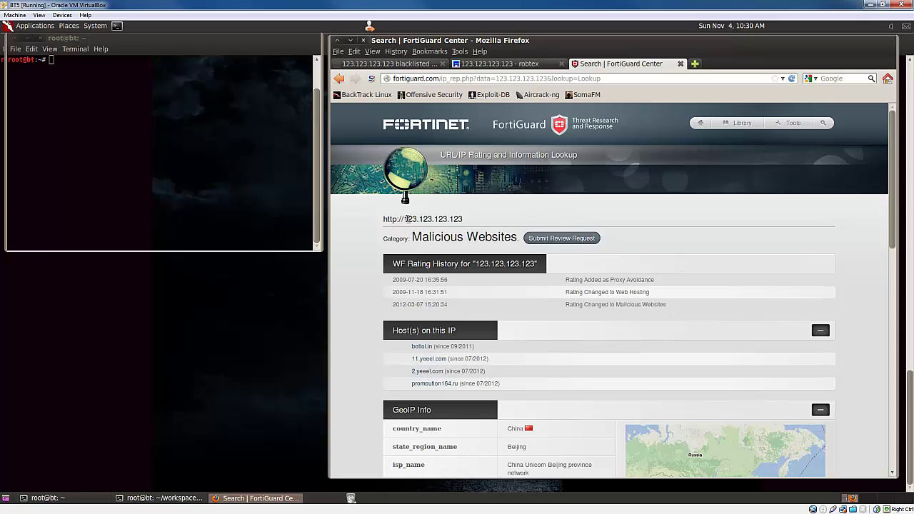
- Highlight the IP, the Malicious Websites category and the Web Hosting rating change entry
left_click_drag(408, 218, 465, 221)
double_click(465, 221)
triple_click(413, 219)
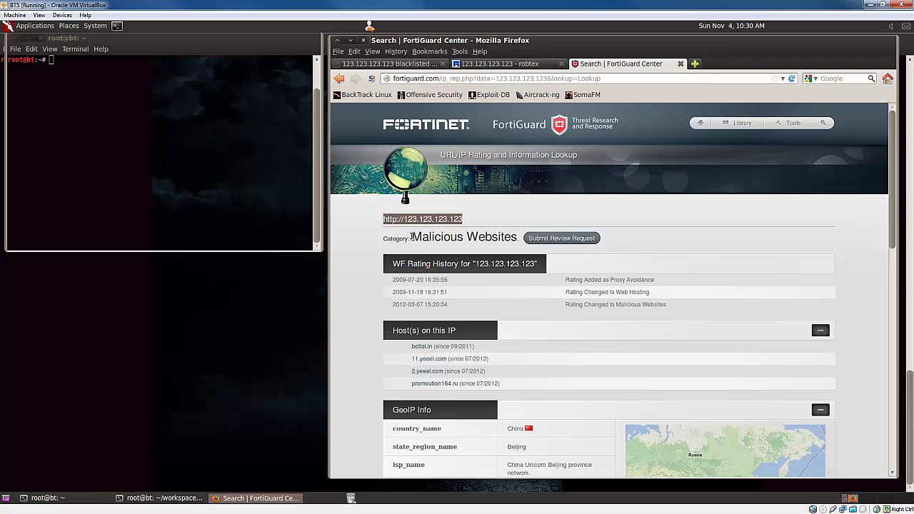
left_click_drag(412, 237, 517, 237)
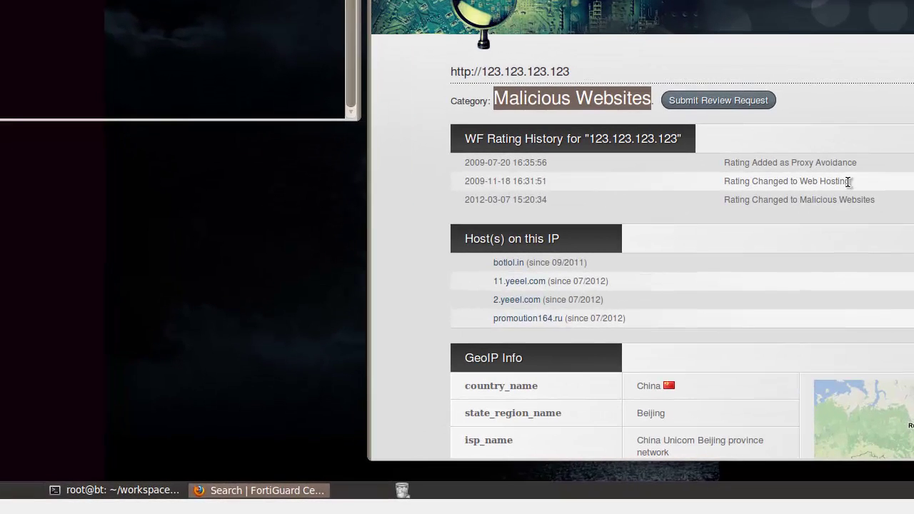
left_click_drag(648, 291, 623, 291)
left_click_drag(810, 181, 727, 181)
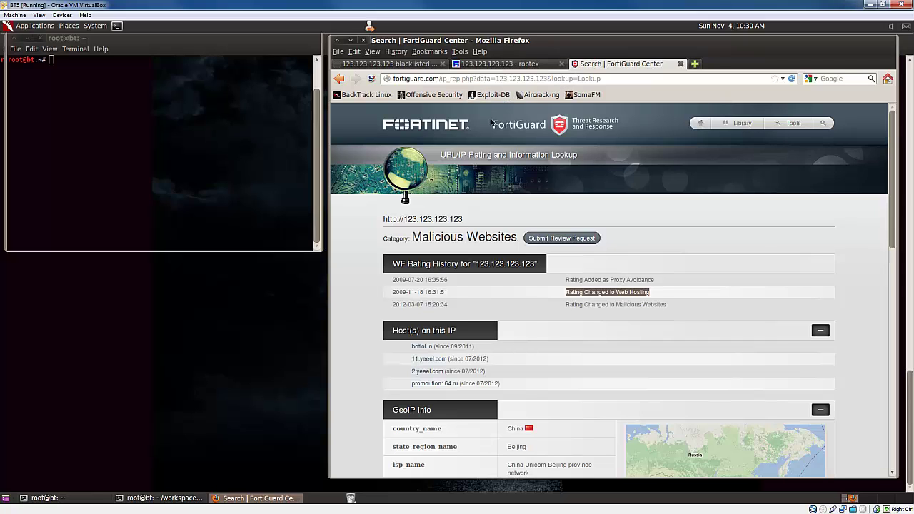
left_click_drag(404, 220, 466, 220)
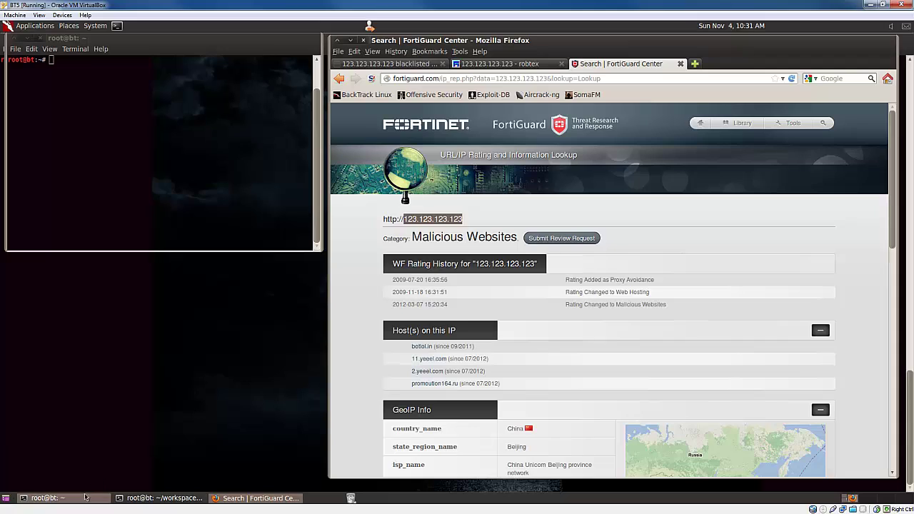
- List the home folder and change into workspace/Automater
left_click(42, 498)
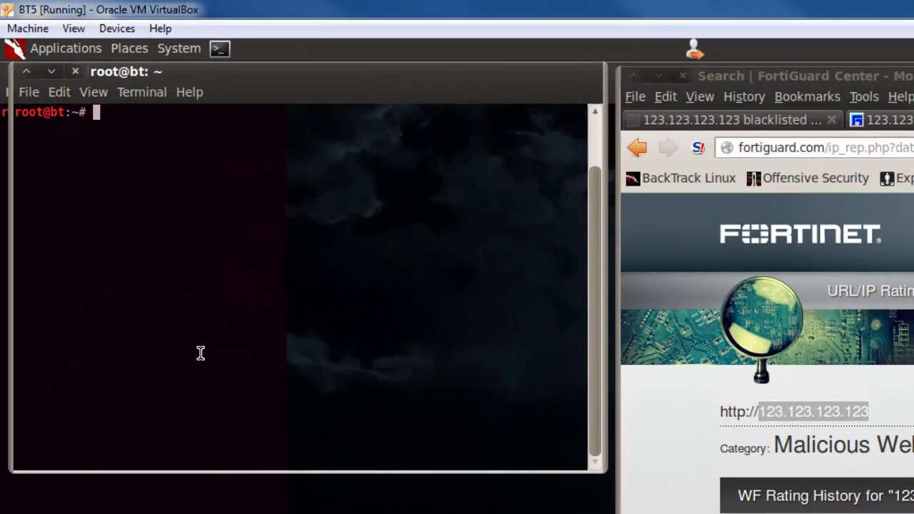
type("ls")
key("Return")
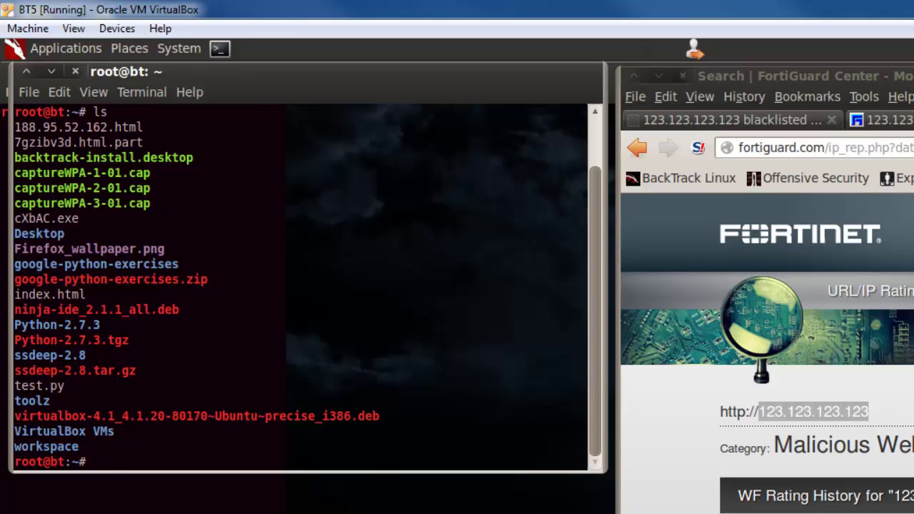
type("cd wor")
key("Tab")
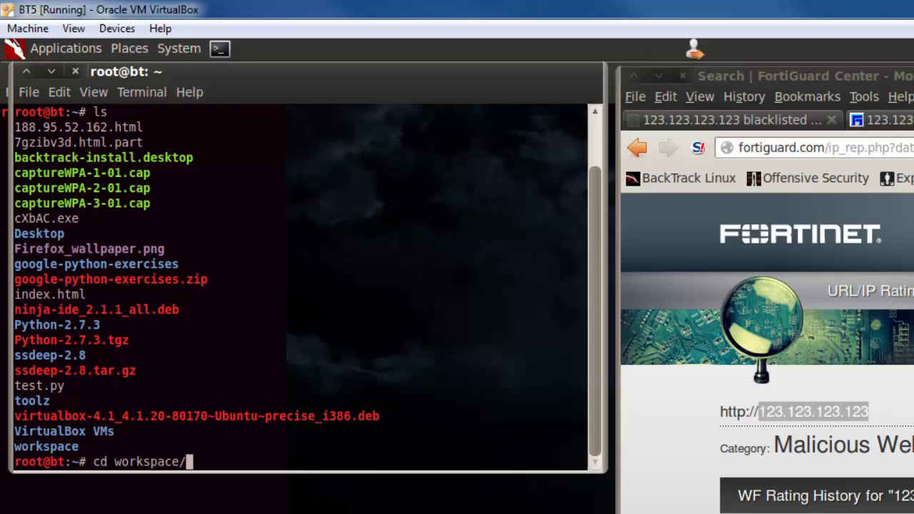
type("Auto")
key("Tab")
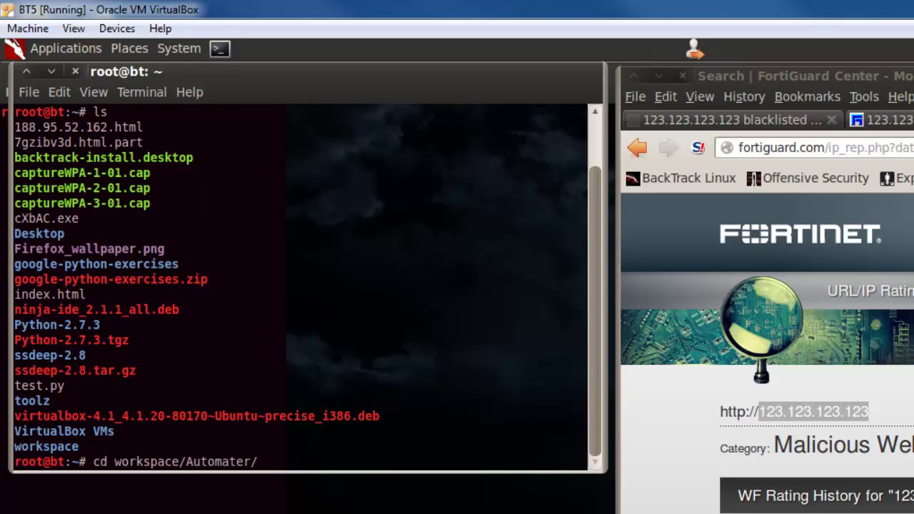
type("Aut")
key("Tab")
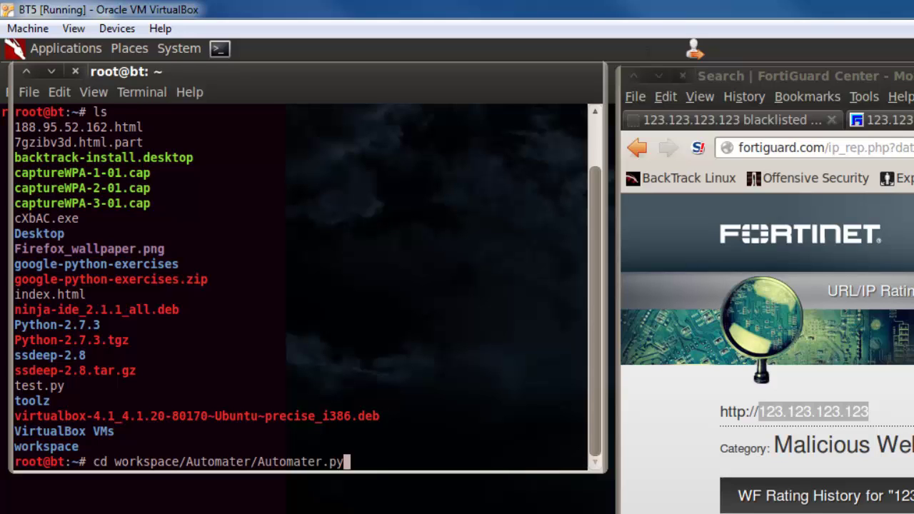
key("BackSpace")
key("BackSpace")
key("BackSpace")
key("BackSpace")
key("BackSpace")
key("BackSpace")
key("BackSpace")
key("BackSpace")
key("BackSpace")
key("BackSpace")
key("BackSpace")
key("BackSpace")
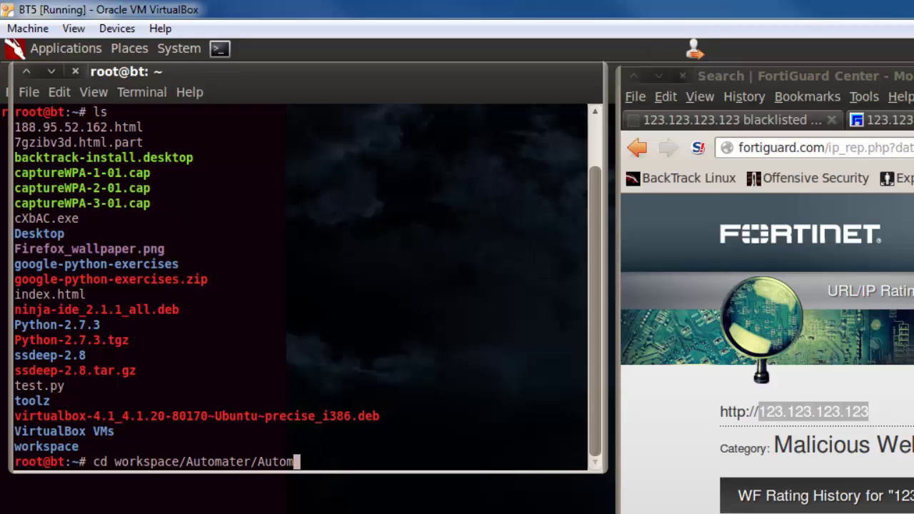
key("Return")
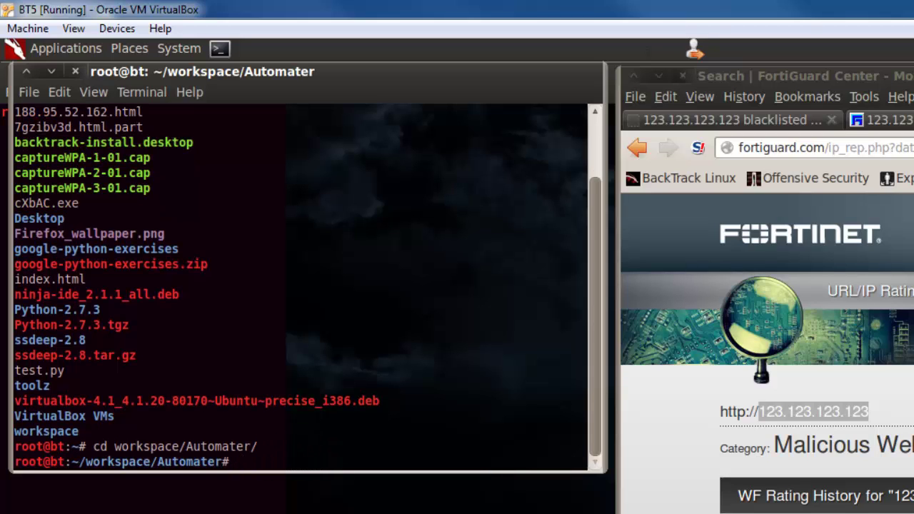
- Enter the command ./Automater.py -t 123.123.123.123 at the prompt
type("./A")
key("Tab")
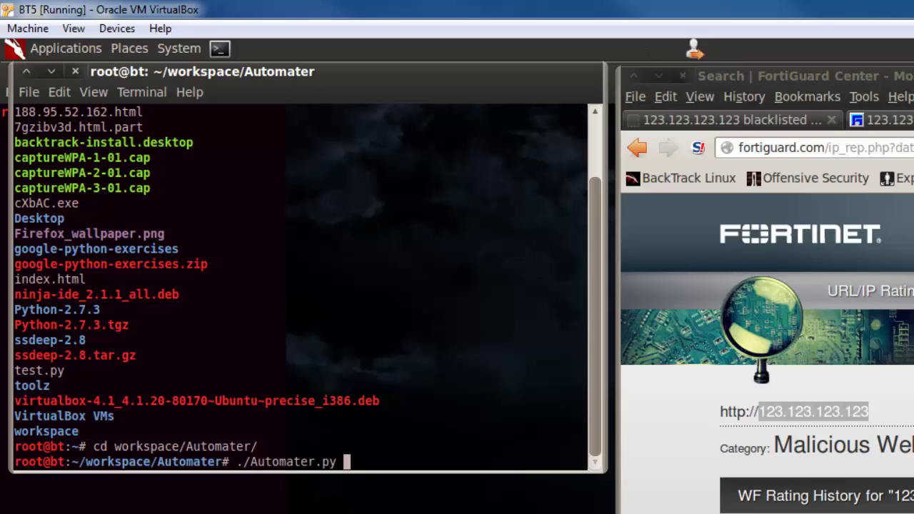
type("-t")
type("123.123.123")
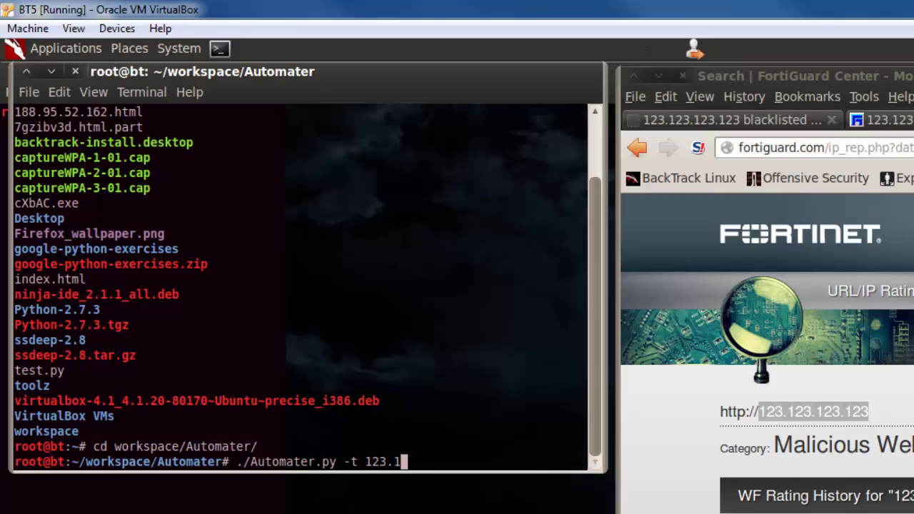
type(".123")
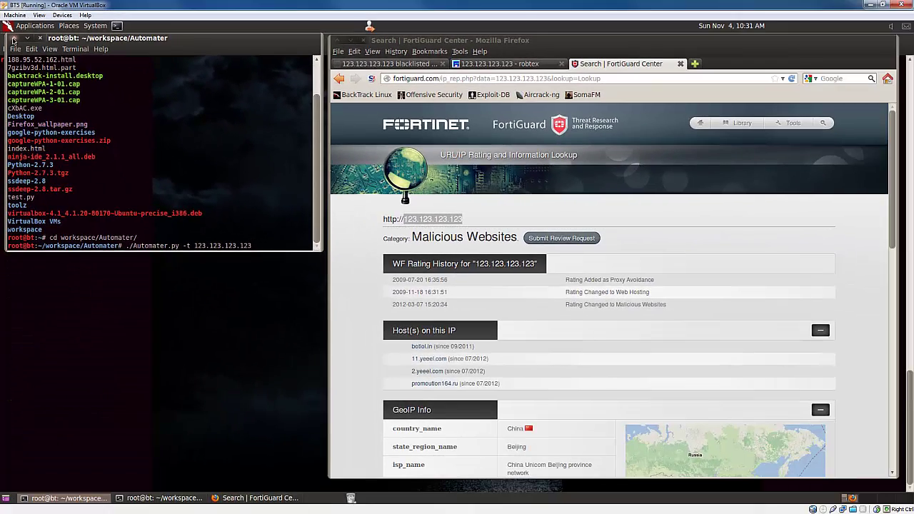
- Maximize the terminal, run Automater on 123.123.123.123, and scroll up through its report
left_click(14, 37)
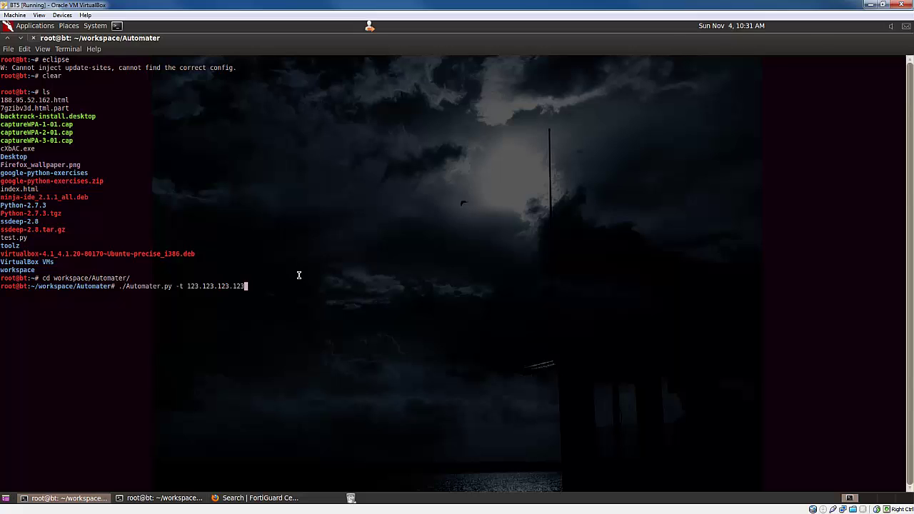
key("Return")
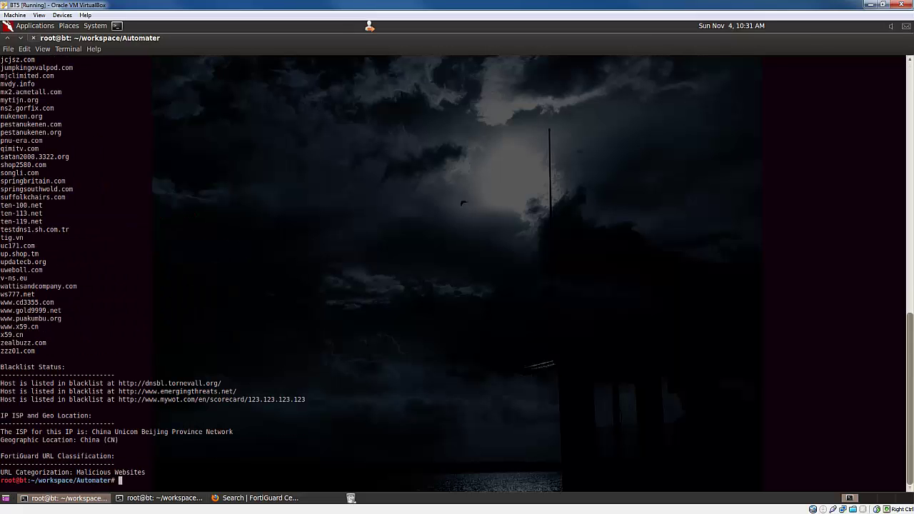
scroll(250, 346, "up", 10)
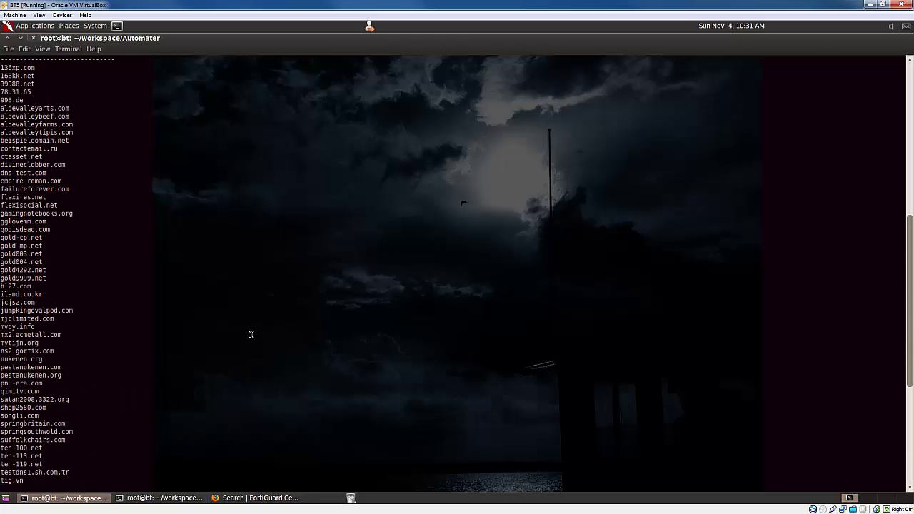
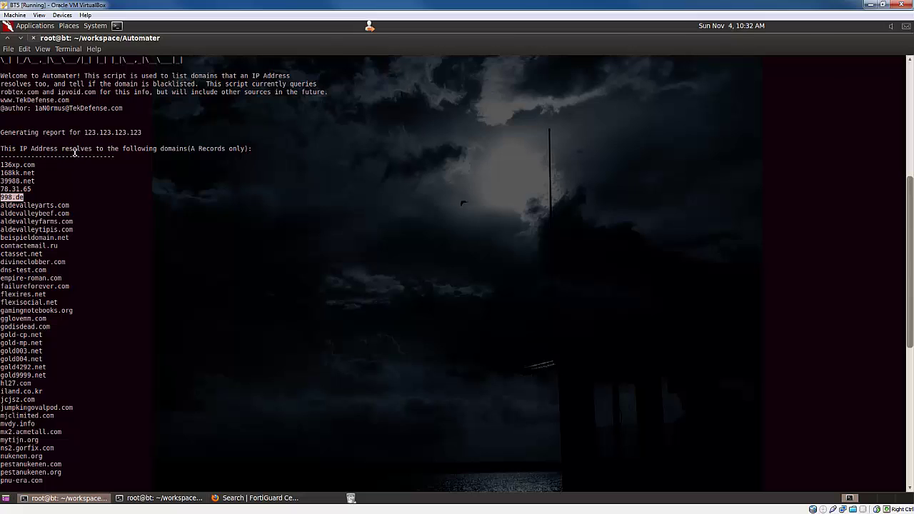
- Highlight 123.123.123.123 and each of the three blacklist listing lines at the report's end
double_click(100, 133)
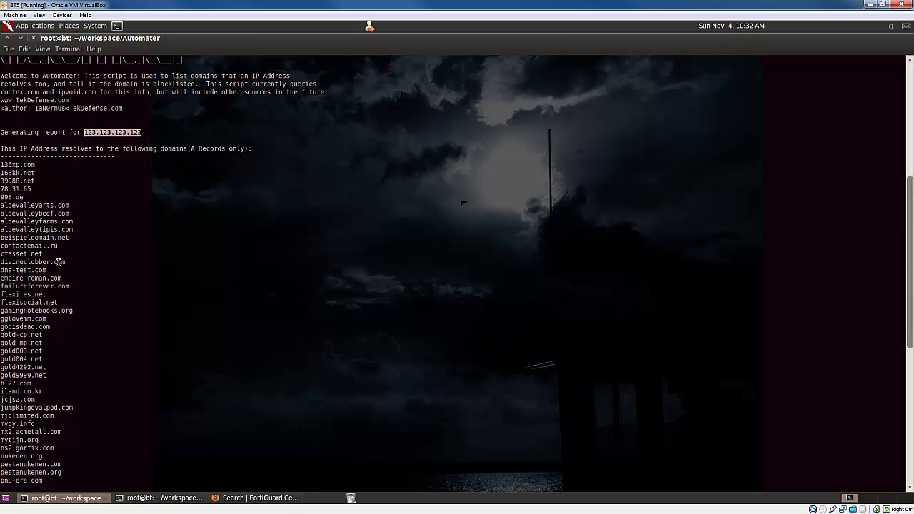
scroll(51, 270, "down", 10)
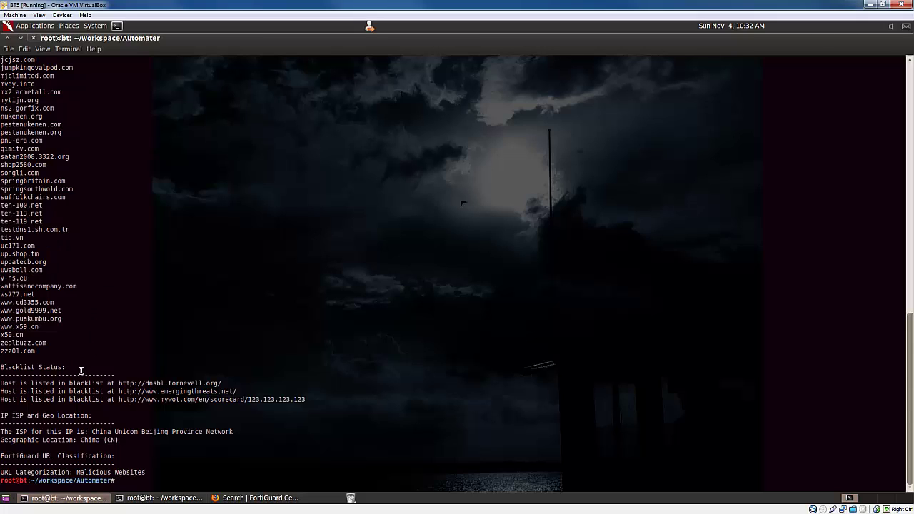
triple_click(54, 383)
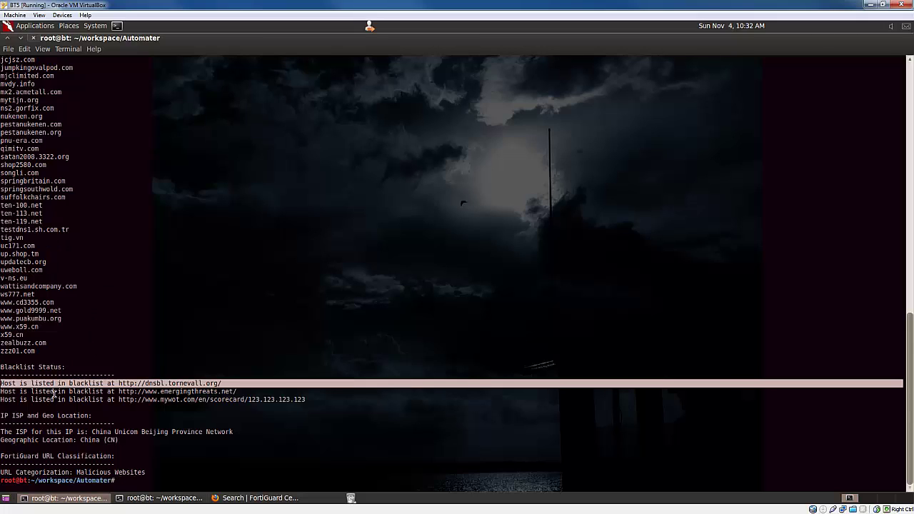
triple_click(54, 392)
double_click(47, 400)
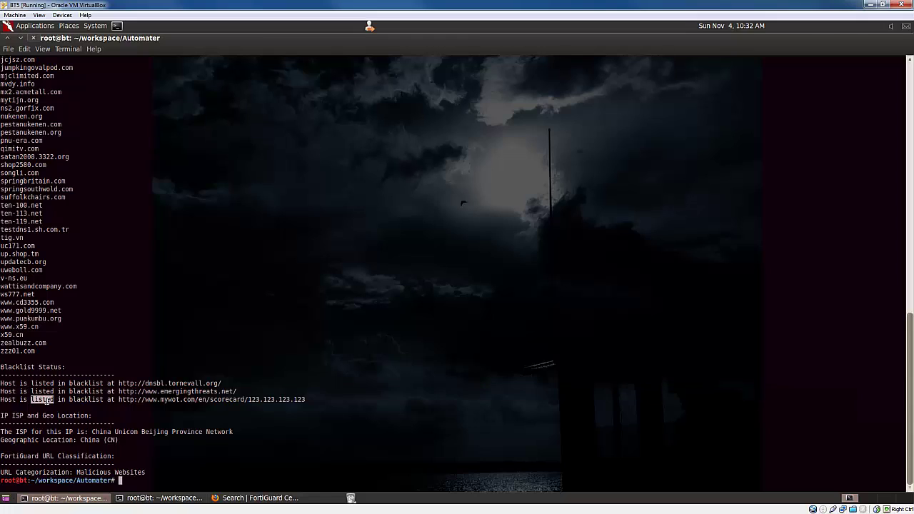
triple_click(47, 400)
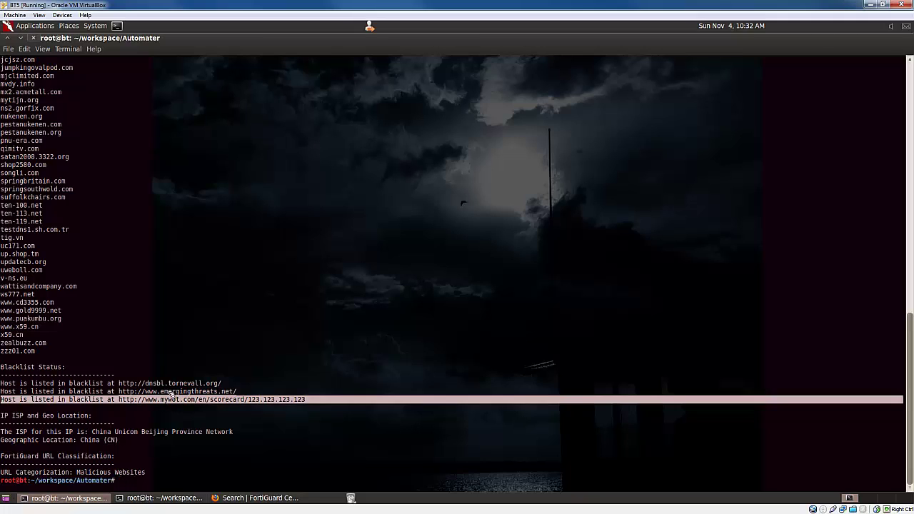
left_click(10, 416)
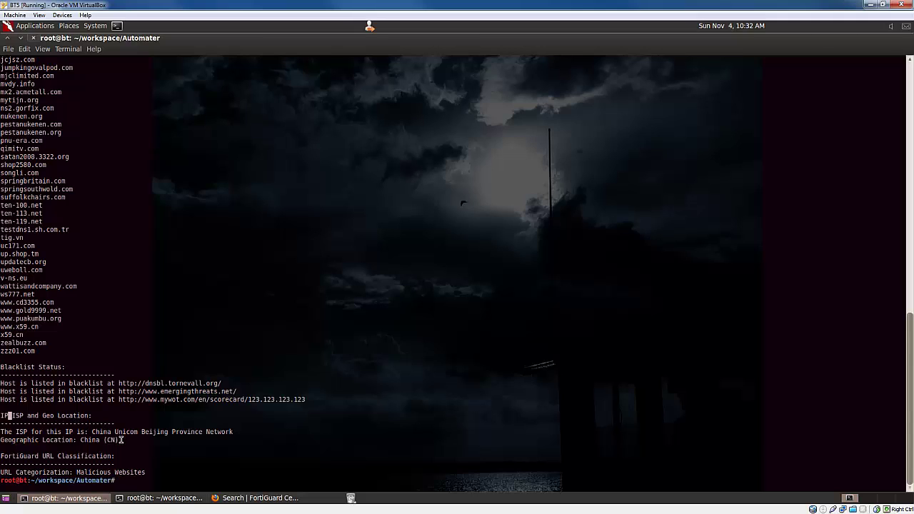
- Highlight the China Unicom Beijing ISP, China (CN) location and Malicious Websites category, then bring up FortiGuard's lookup
left_click_drag(121, 440, 2, 433)
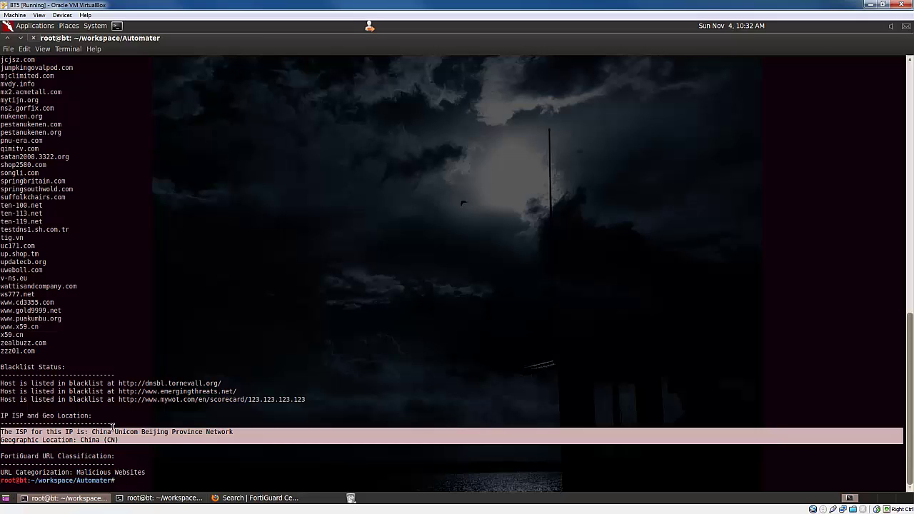
left_click_drag(115, 440, 3, 433)
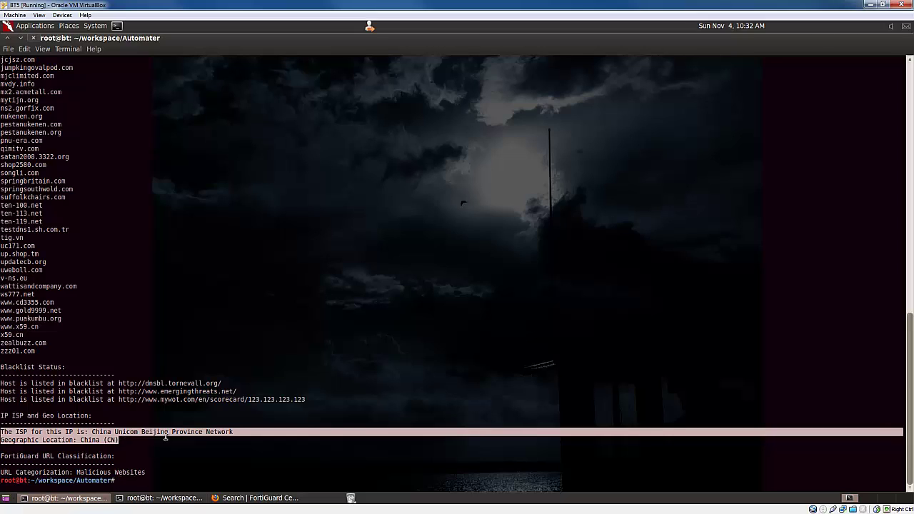
left_click(101, 437)
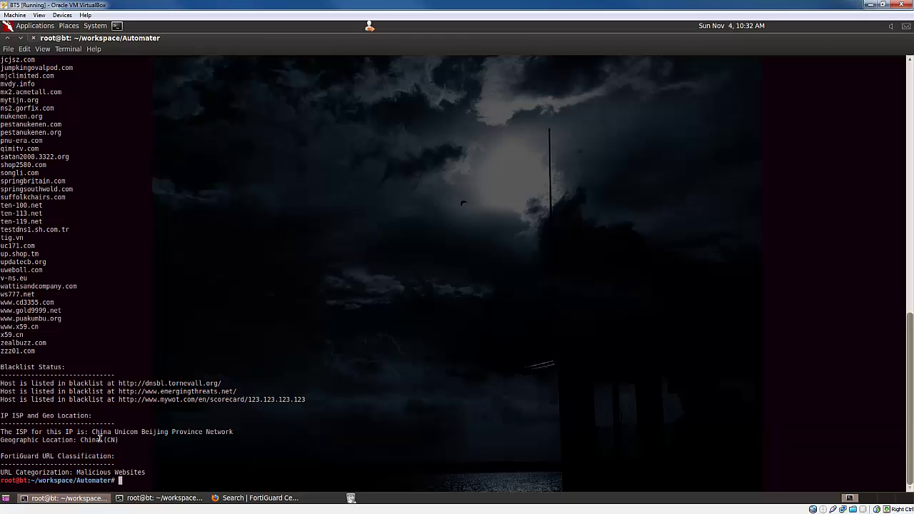
left_click_drag(134, 440, 108, 440)
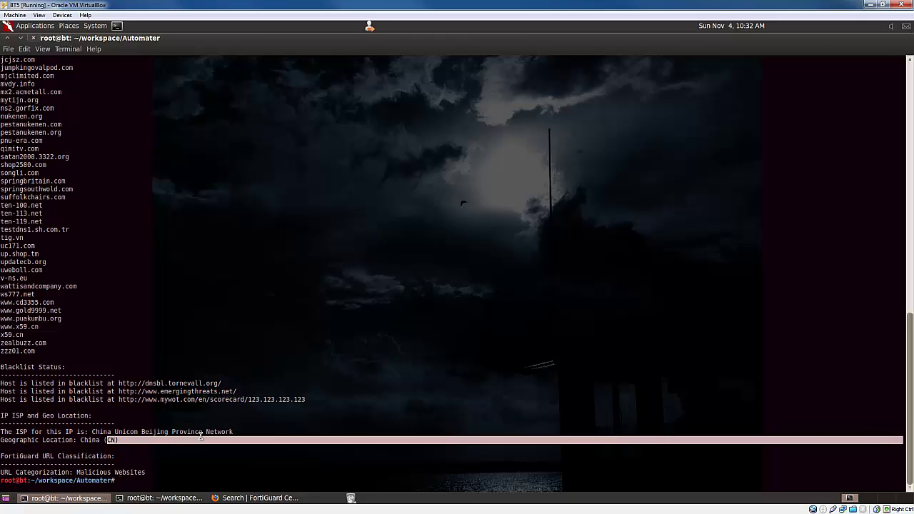
left_click_drag(229, 432, 90, 433)
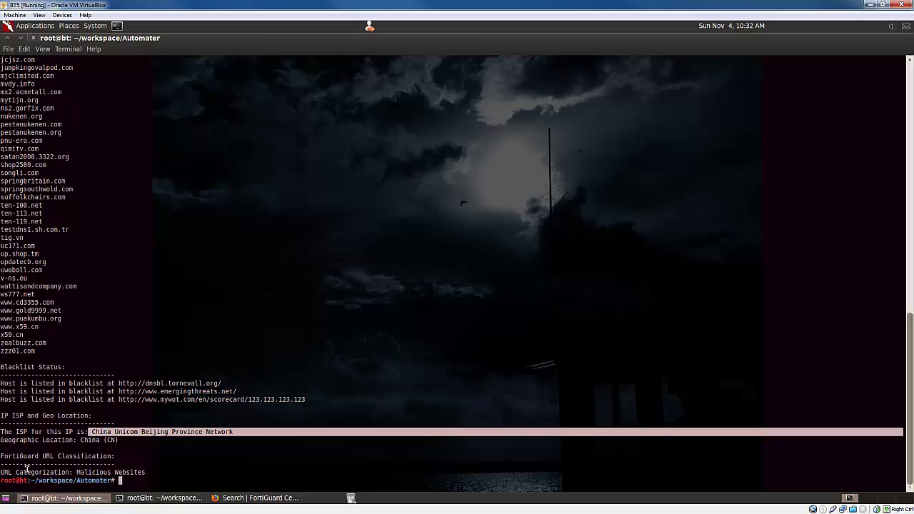
left_click_drag(1, 472, 146, 472)
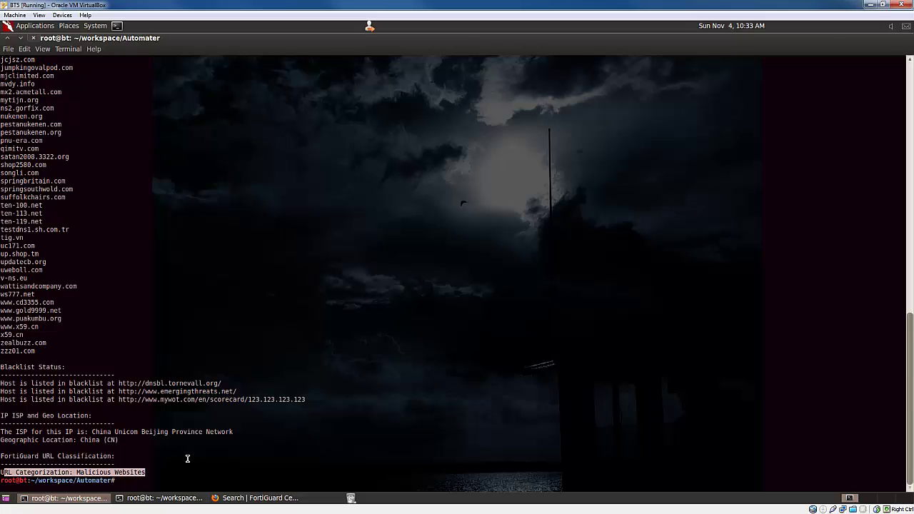
left_click(236, 503)
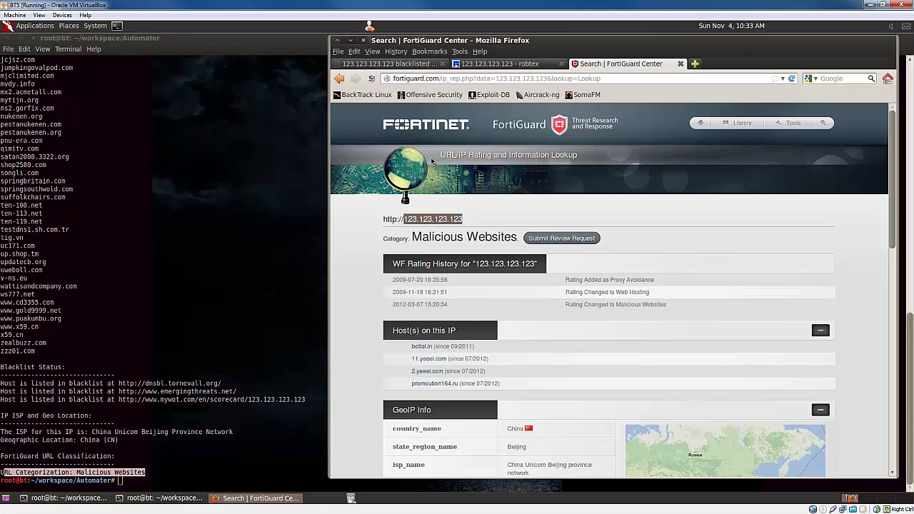
- Rerun the previous command as ./Automater.py -h to print its -t, -s, -a, -f, -o, -i options
left_click(196, 201)
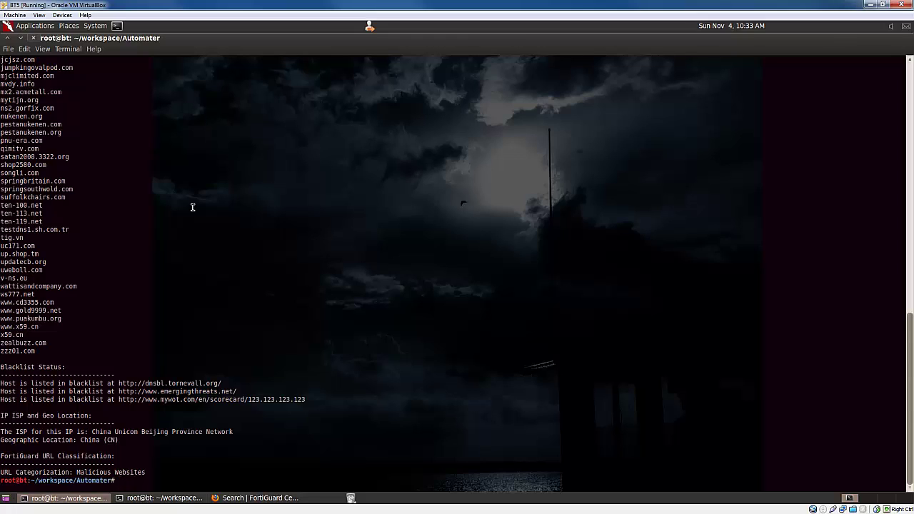
key("Up")
key("BackSpace")
key("BackSpace")
key("BackSpace")
key("BackSpace")
key("BackSpace")
key("BackSpace")
key("BackSpace")
key("BackSpace")
key("BackSpace")
key("BackSpace")
key("BackSpace")
key("BackSpace")
key("BackSpace")
key("BackSpace")
key("BackSpace")
key("Return")
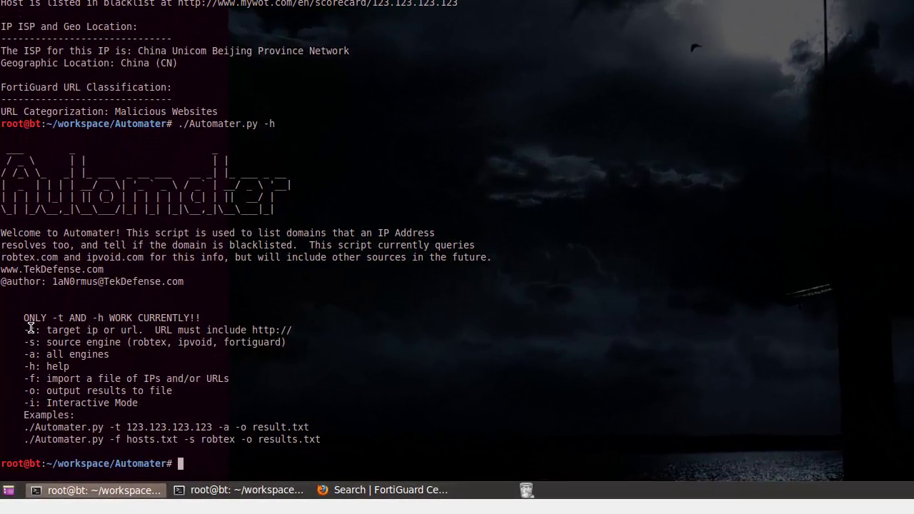
left_click_drag(20, 391, 47, 394)
left_click_drag(72, 333, 286, 327)
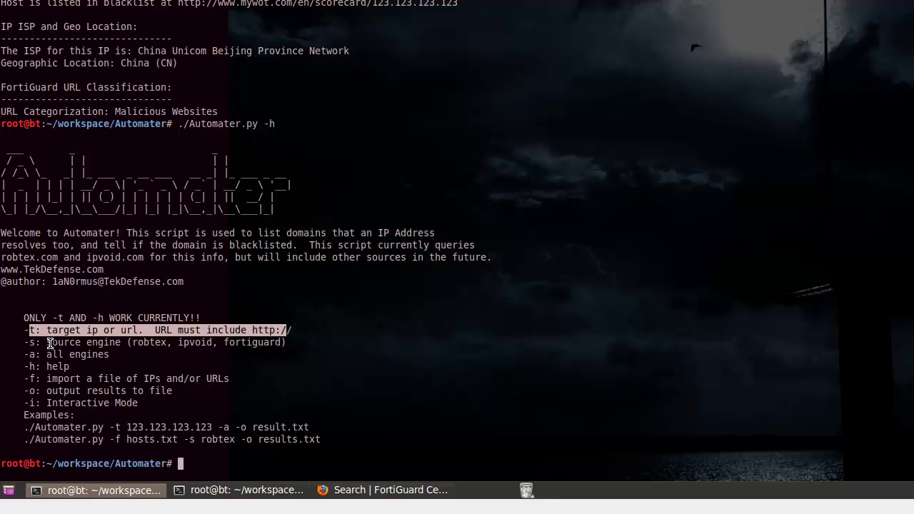
left_click_drag(50, 347, 261, 345)
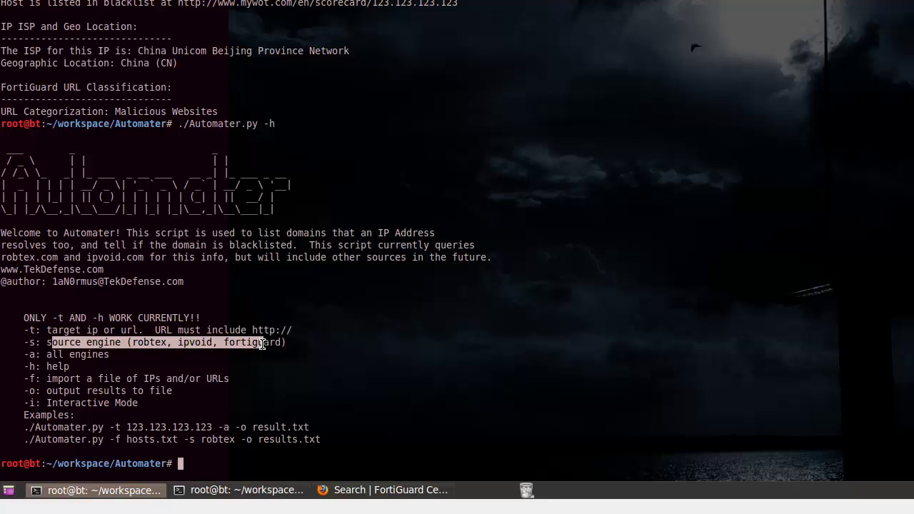
left_click(147, 342)
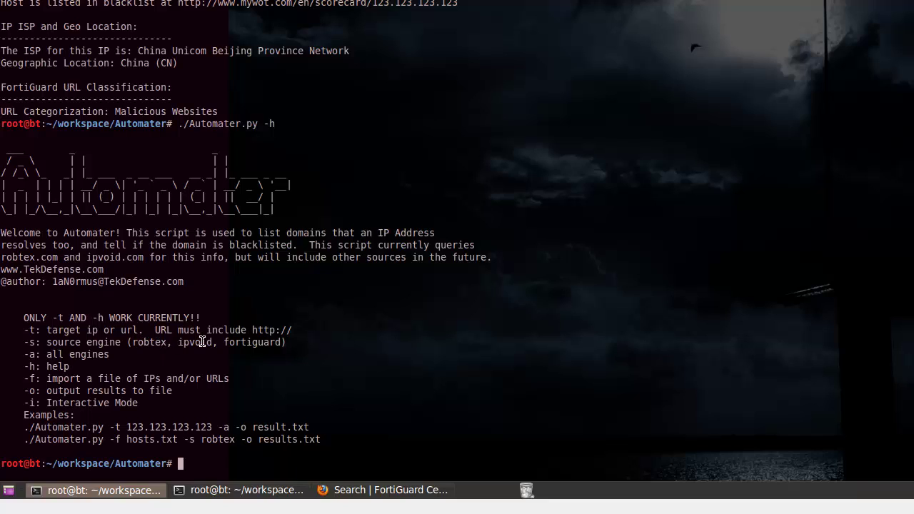
double_click(182, 342)
double_click(243, 342)
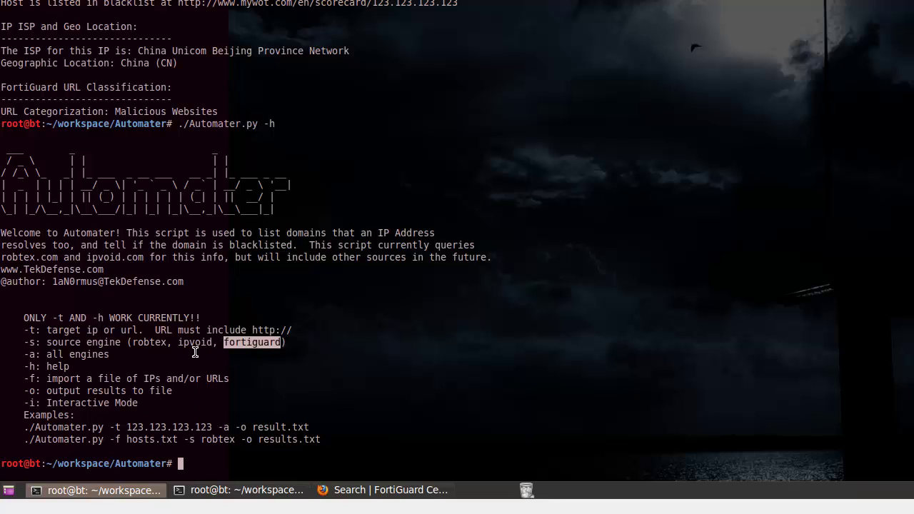
left_click_drag(29, 355, 113, 355)
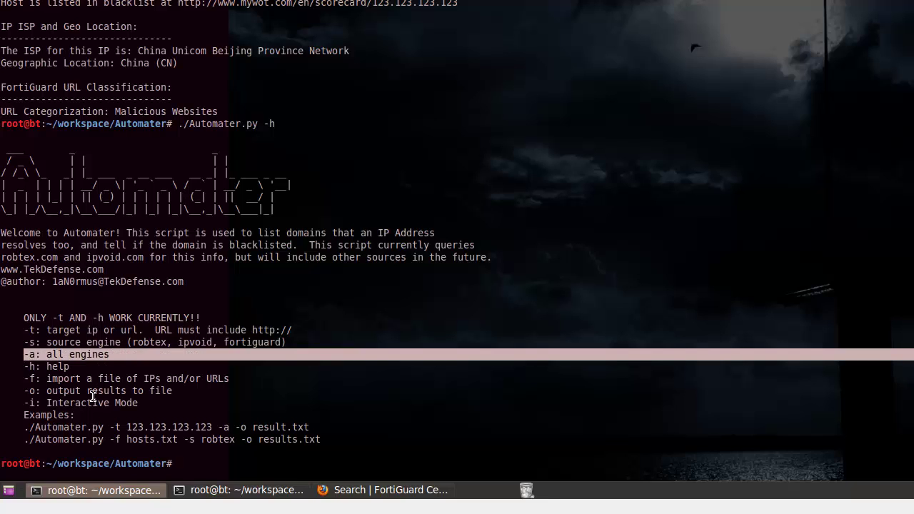
left_click(43, 370)
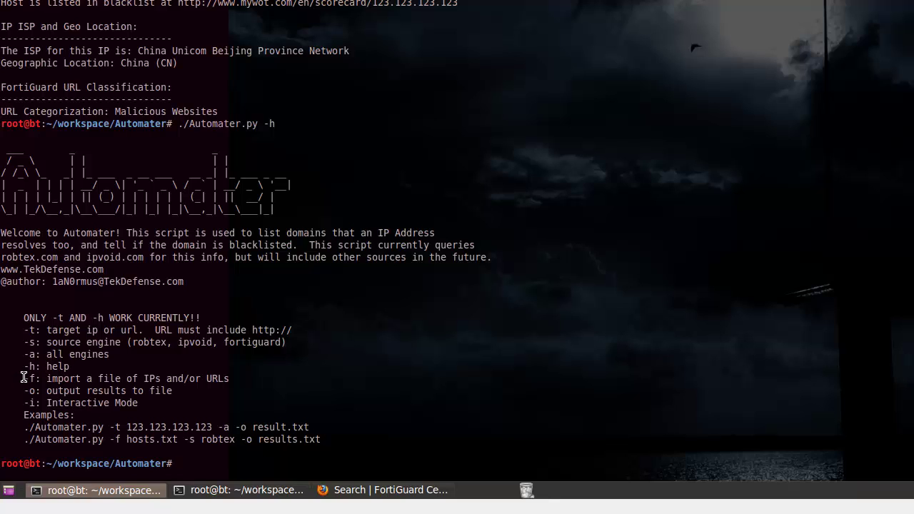
left_click_drag(25, 377, 231, 380)
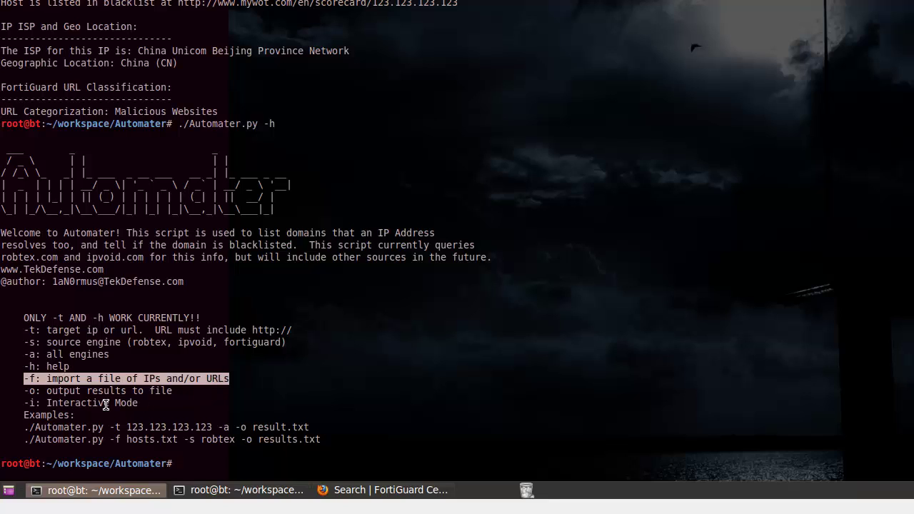
left_click_drag(25, 394, 169, 399)
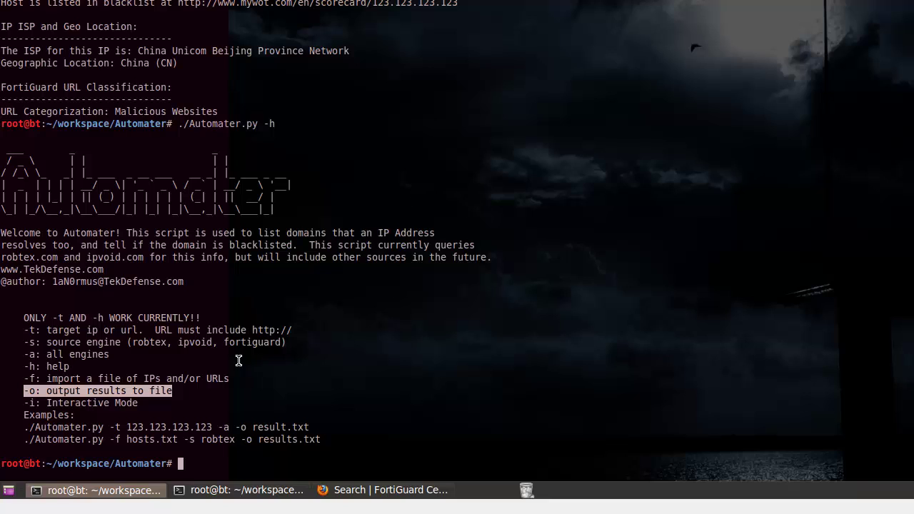
left_click(137, 404)
left_click_drag(137, 404, 68, 393)
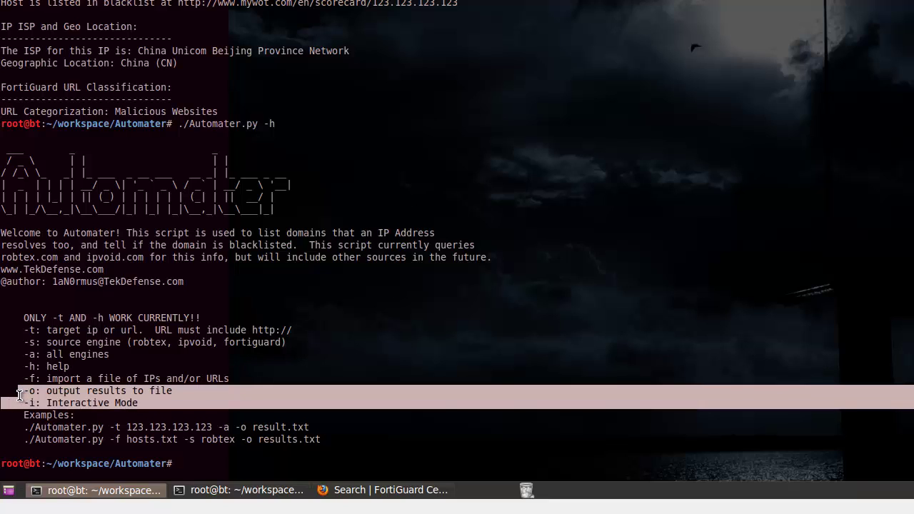
left_click(127, 393)
left_click_drag(169, 391, 2, 325)
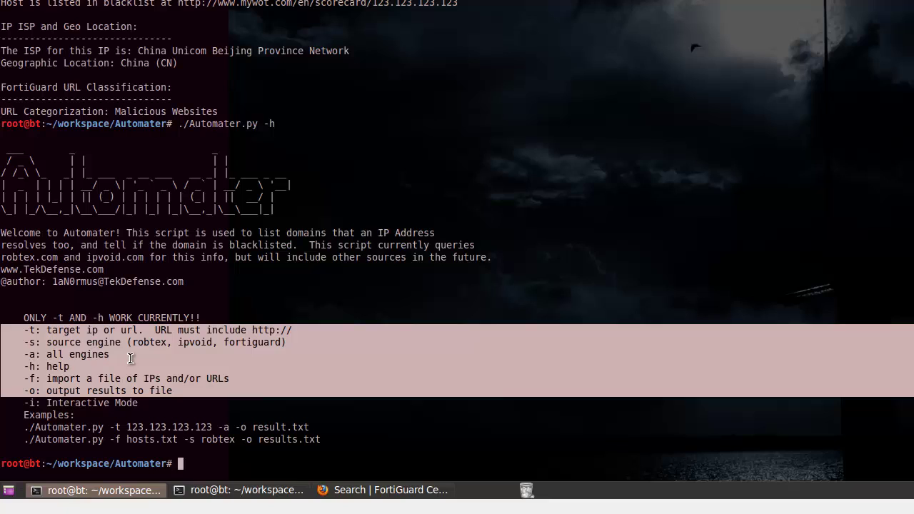
left_click(125, 428)
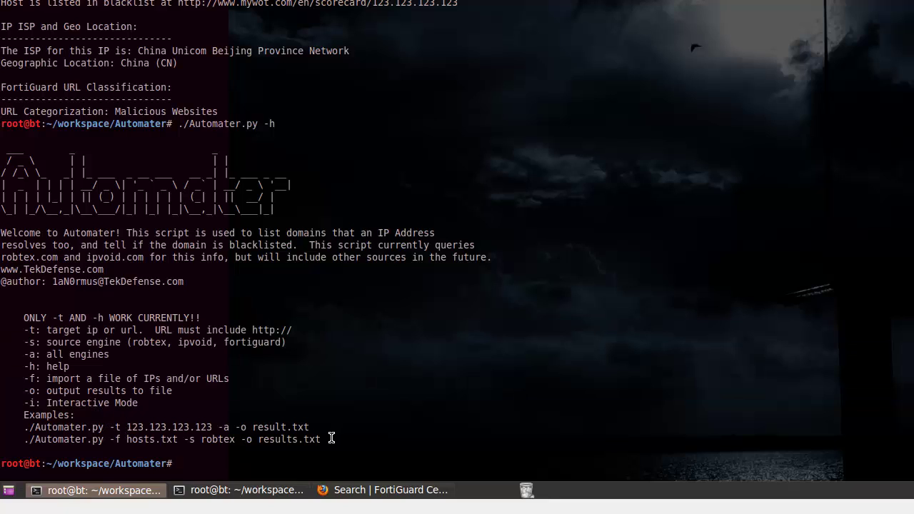
left_click_drag(331, 438, 2, 431)
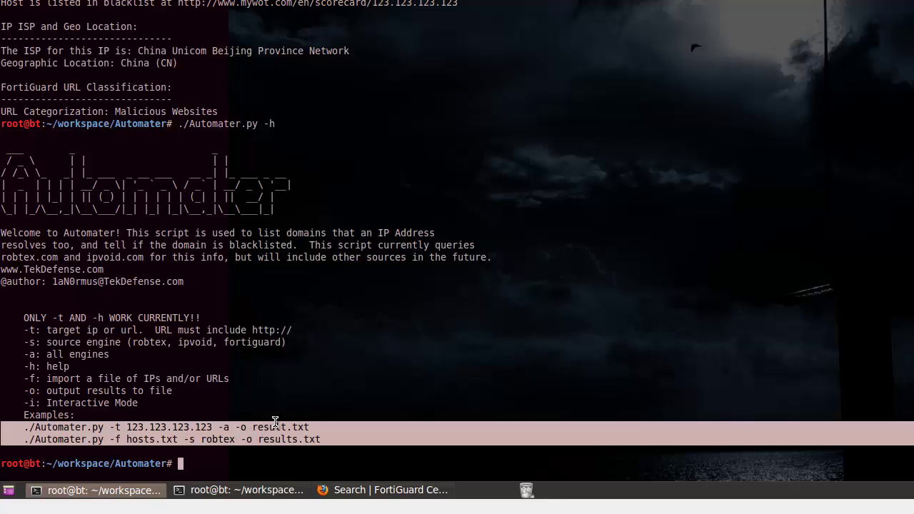
left_click(322, 361)
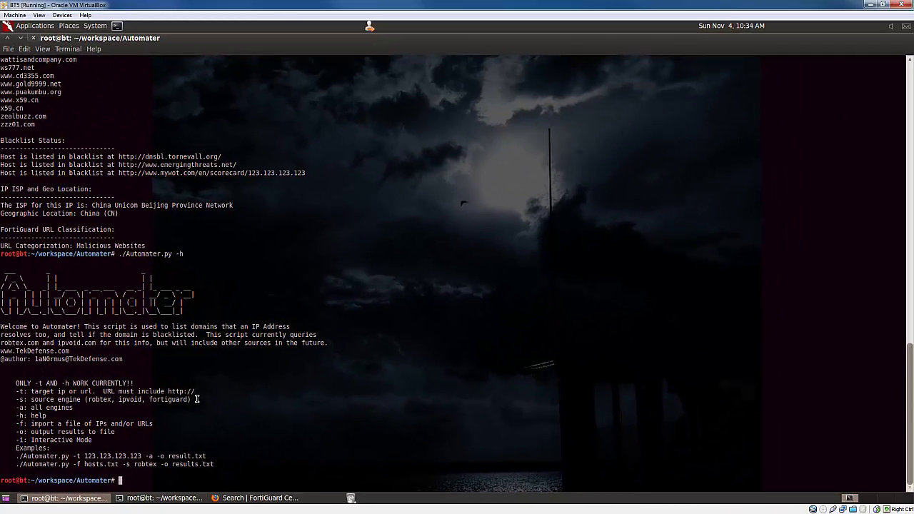
- Review the IPVoid report for 123.123.123.123 with its 3/36 detections, marking the IP in the address
left_click(247, 498)
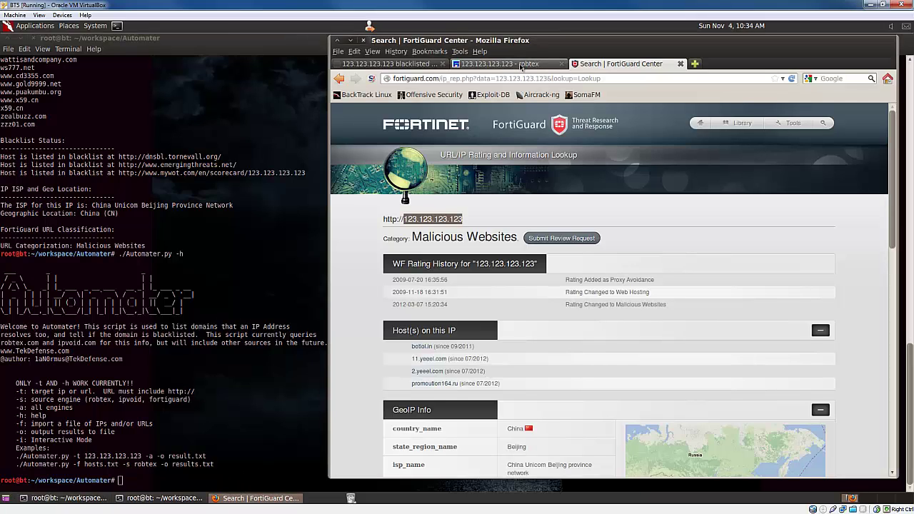
left_click(416, 63)
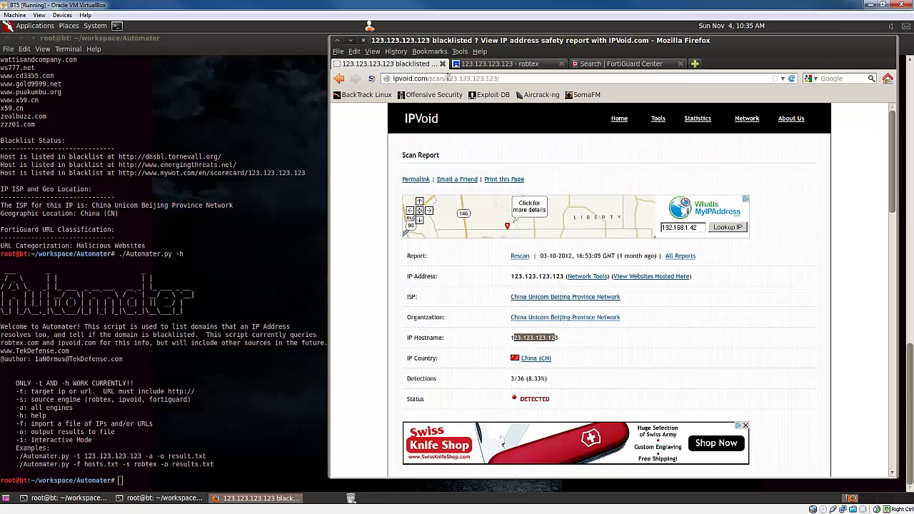
left_click(449, 78)
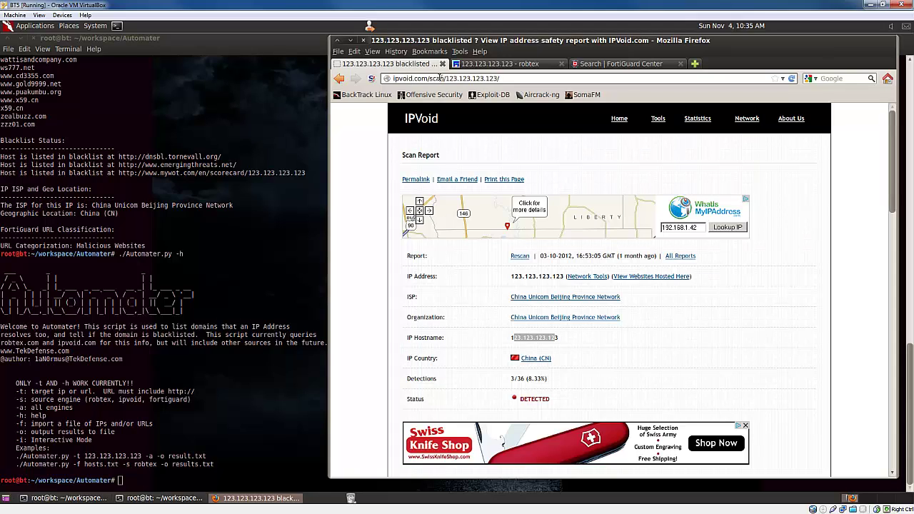
left_click_drag(449, 78, 499, 79)
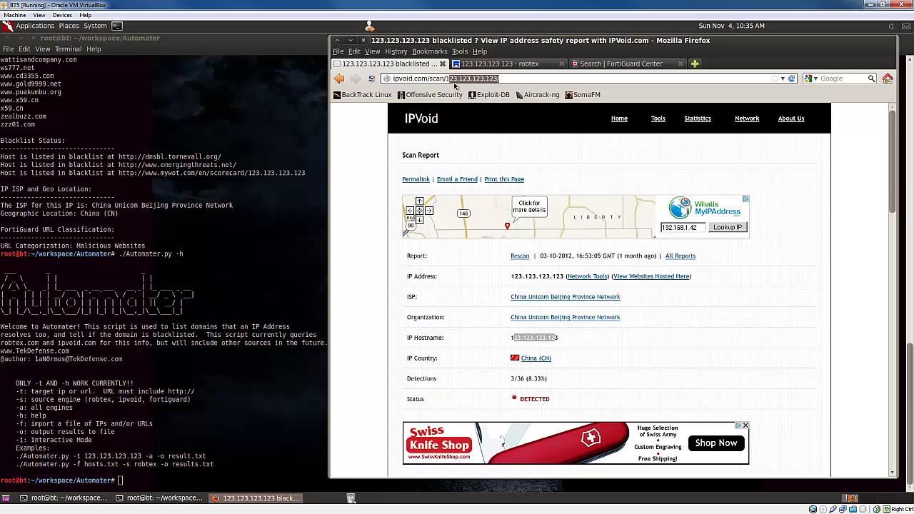
left_click_drag(445, 78, 506, 82)
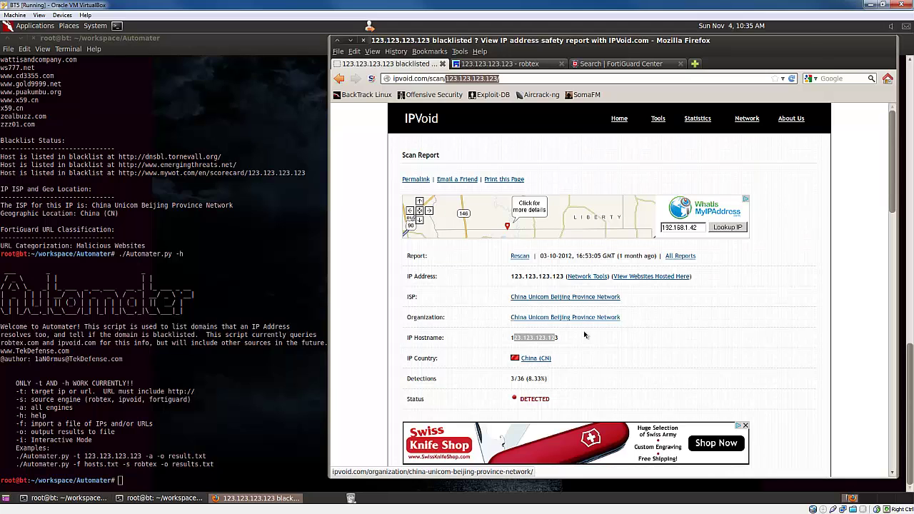
left_click(495, 356)
scroll(422, 317, "down", 3)
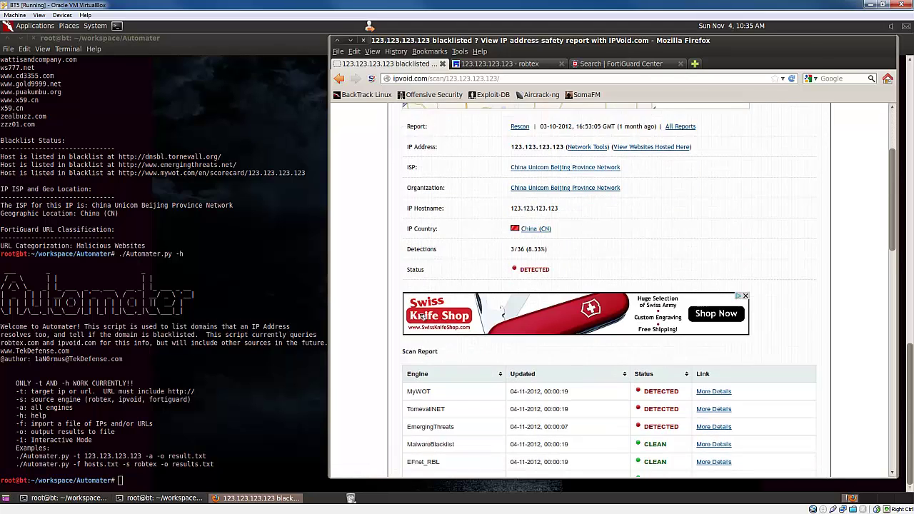
scroll(421, 317, "down", 2)
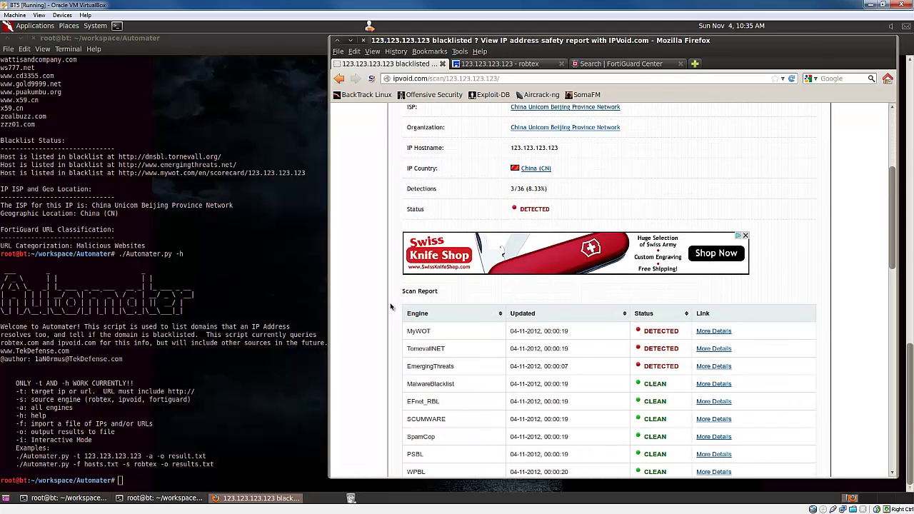
scroll(384, 280, "up", 5)
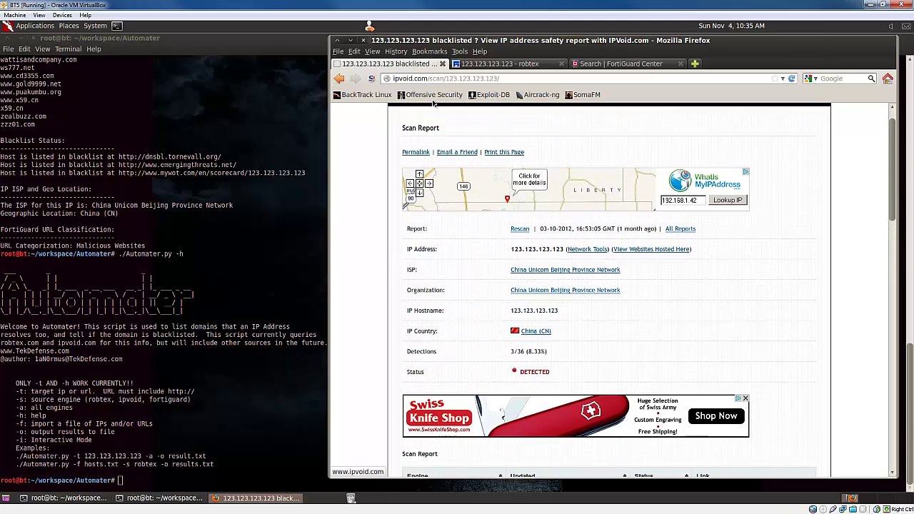
- Trim the address to ipvoid.com to load the IPVoid home page with its empty IP field
double_click(431, 80)
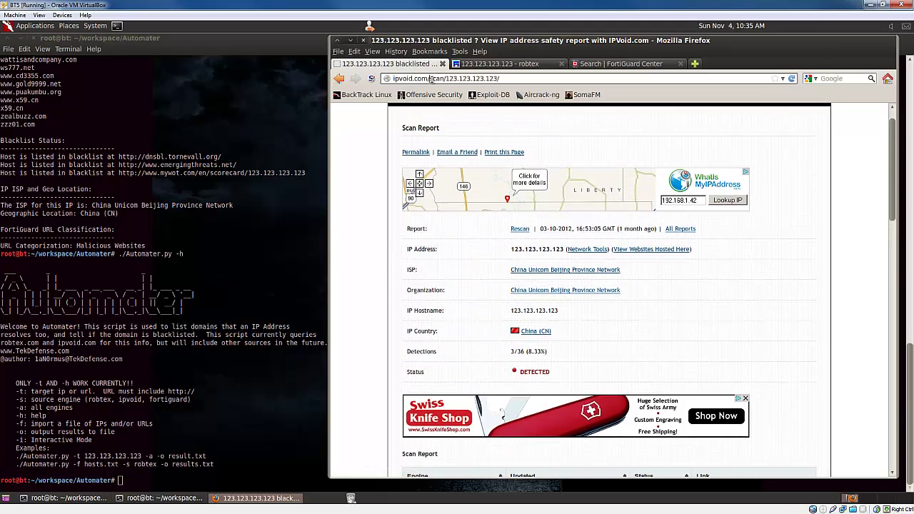
key("BackSpace")
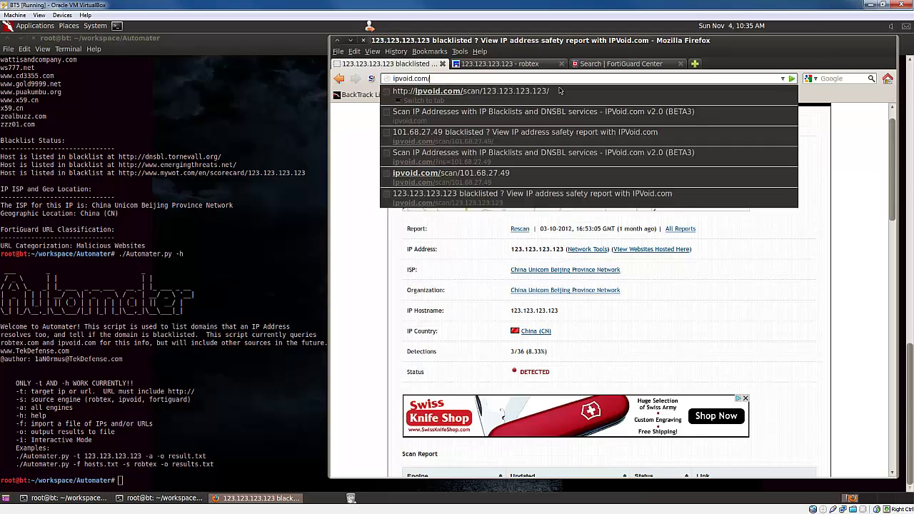
key("Return")
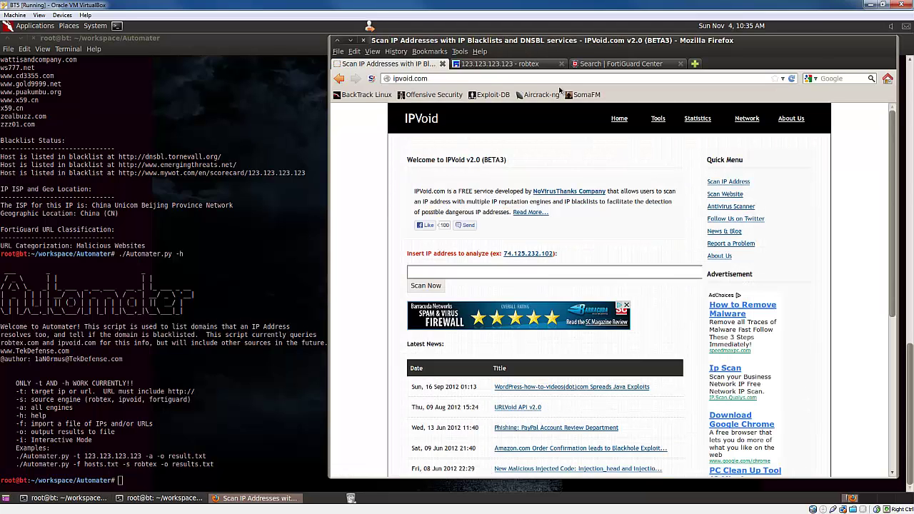
left_click(448, 272)
left_click(425, 274)
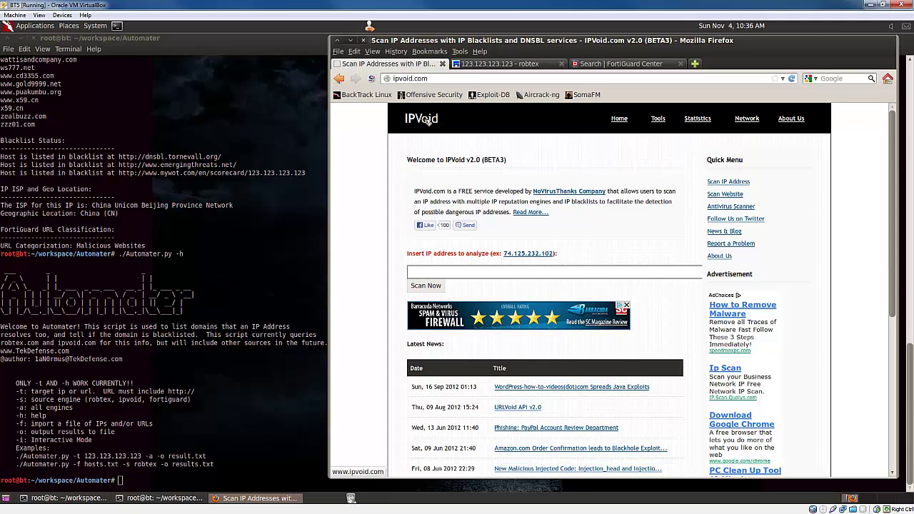
left_click(405, 79)
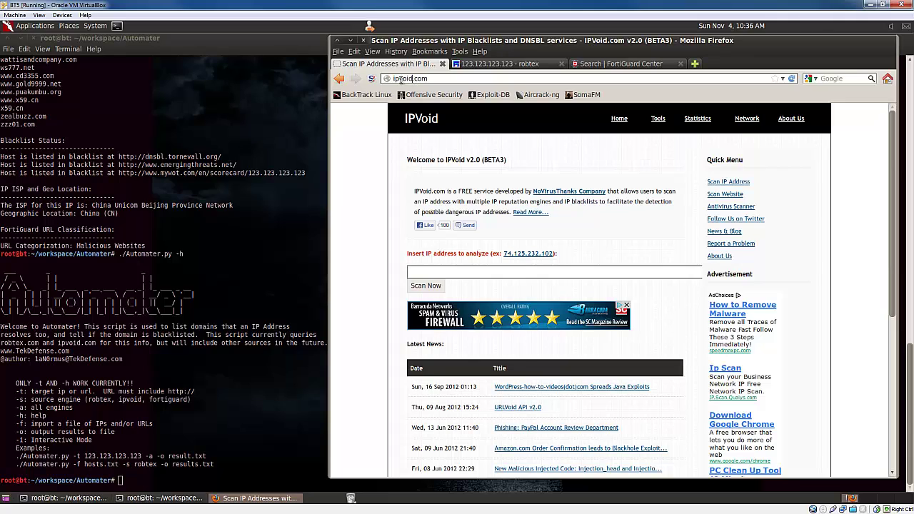
left_click_drag(414, 78, 377, 78)
mouse_move(377, 79)
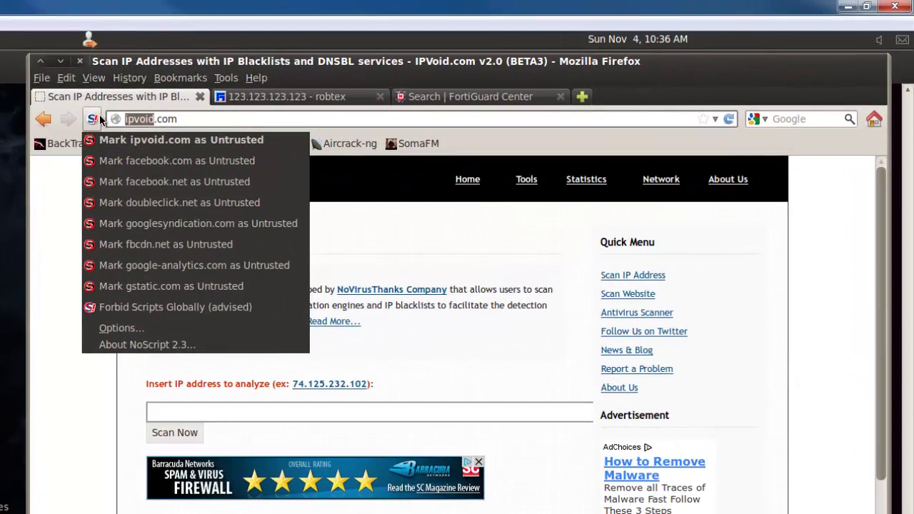
- Replace the address with urlvoid.com and load the URLVoid home page
triple_click(150, 120)
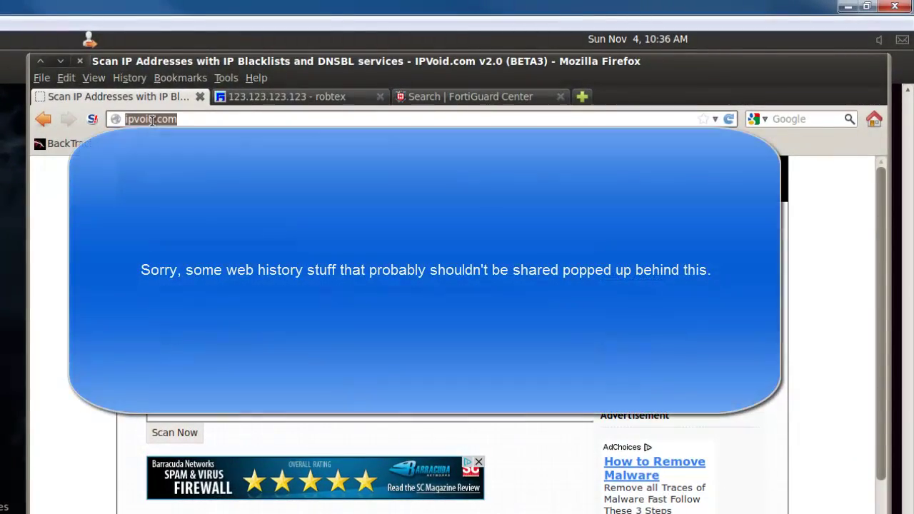
type("urlvo")
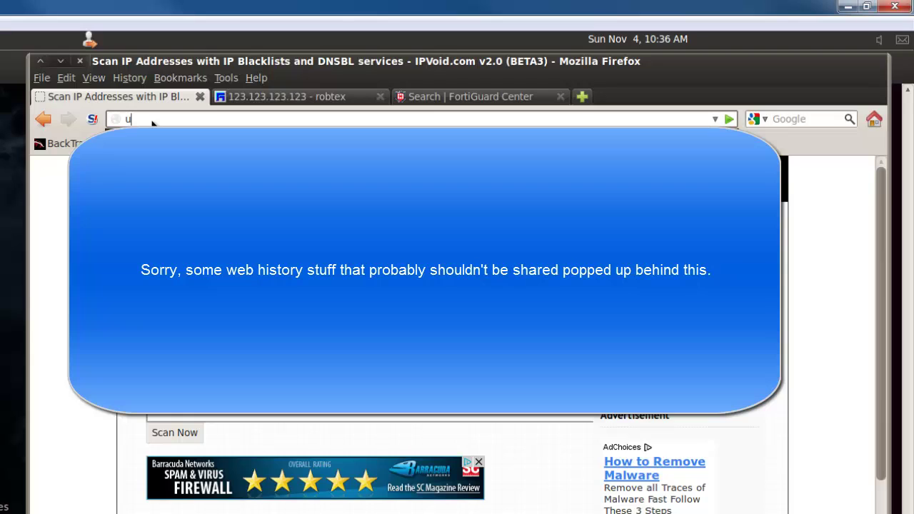
type("id.com")
key("Return")
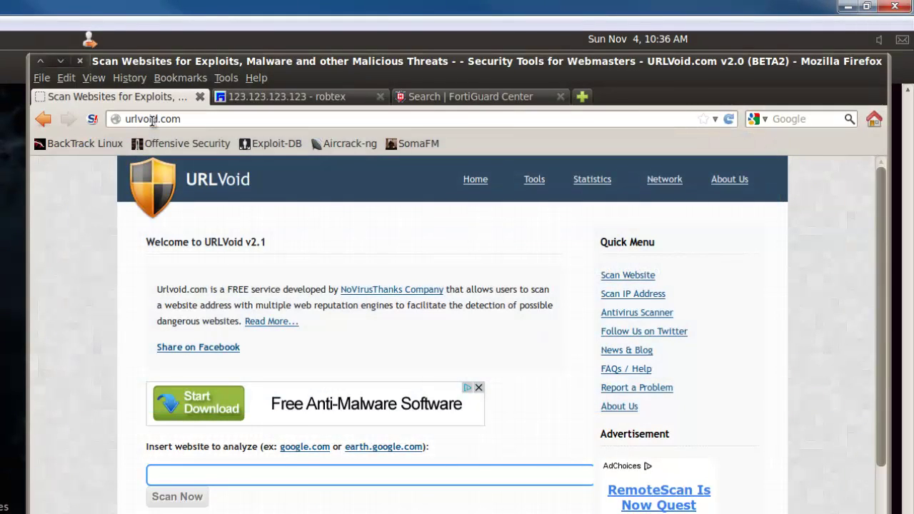
- Scan tekdefense.com on URLVoid and scroll to its 0/28 engine table, all reading CLEAN
left_click(226, 473)
type("tekdefense")
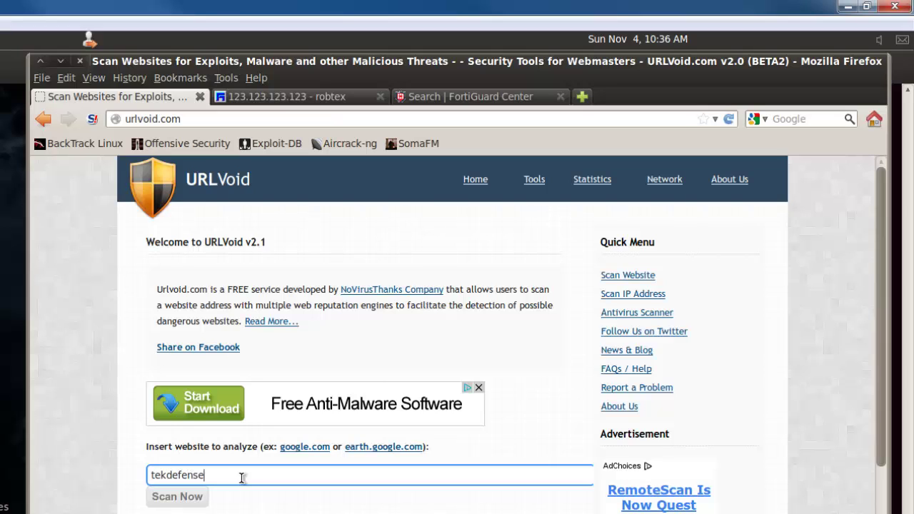
type(".com")
left_click(206, 497)
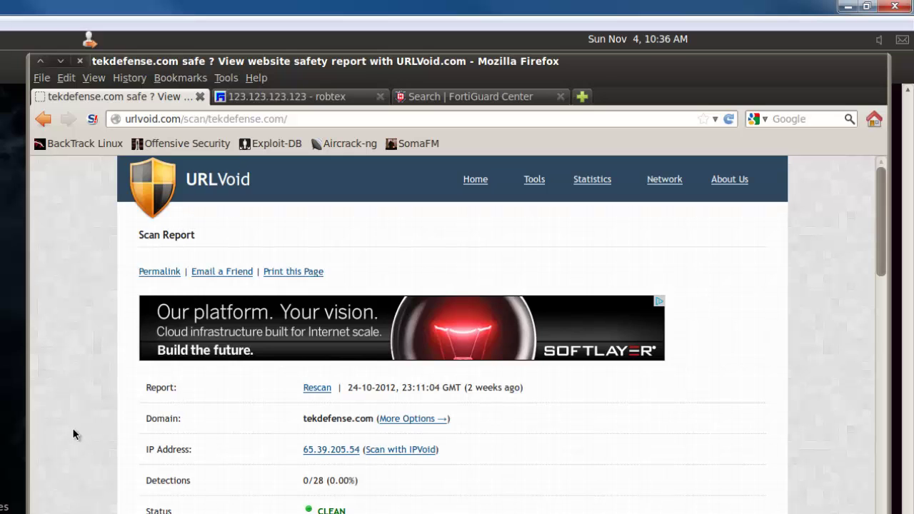
scroll(72, 428, "down", 5)
scroll(83, 421, "down", 3)
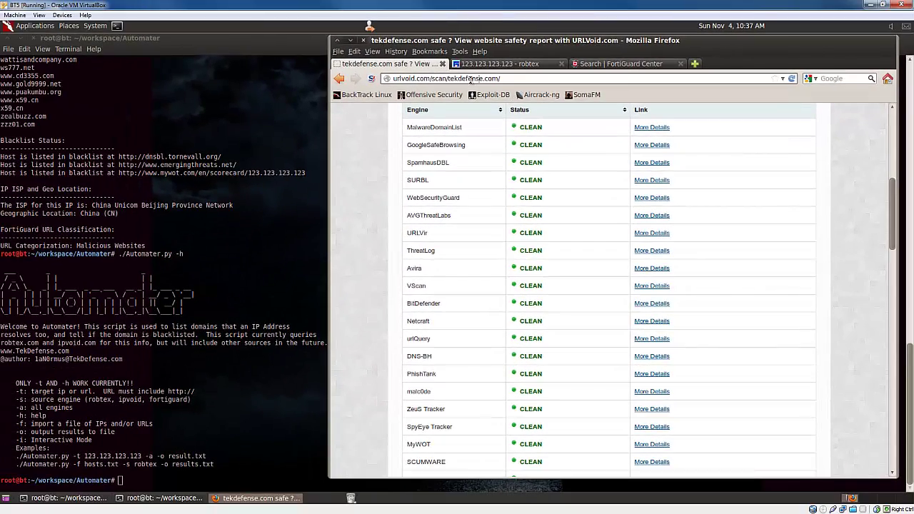
double_click(471, 80)
- Paste the TekDefense GitHub repository link into the address bar and load its file listing
type("https://github.com/1aN0rmus/TekDefense")
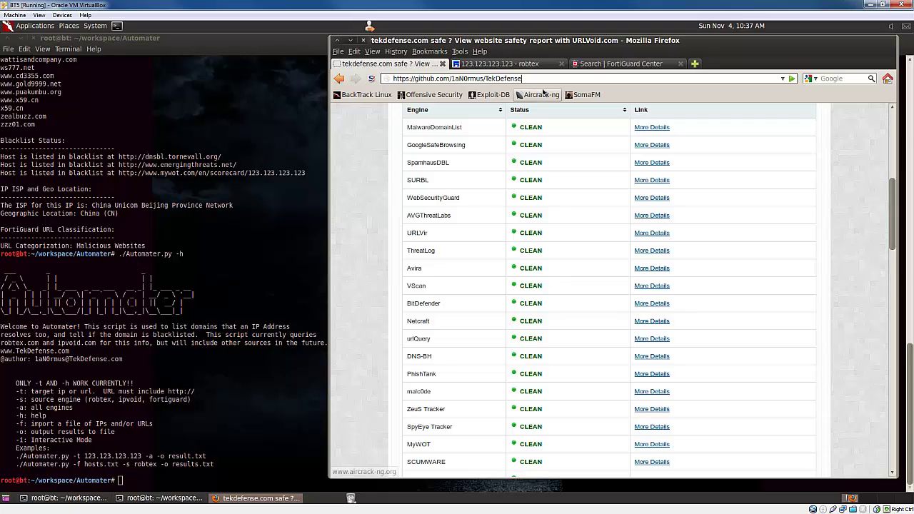
key("Return")
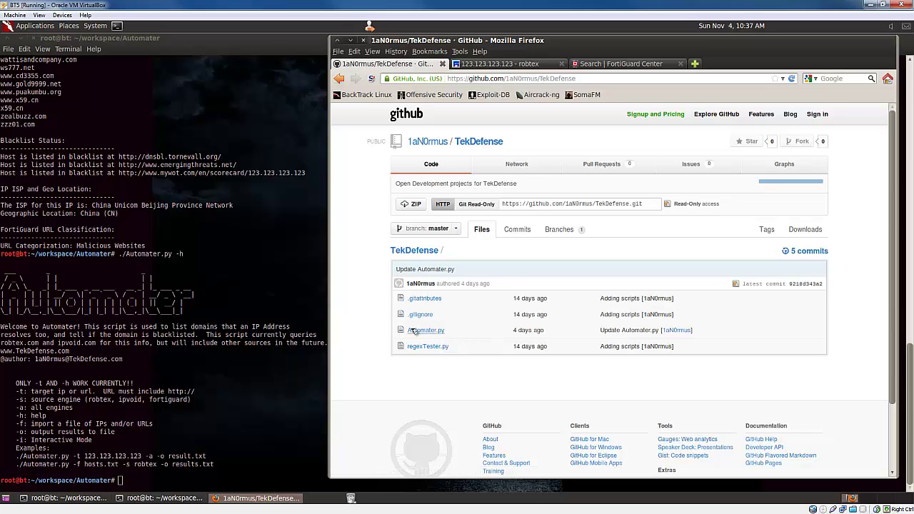
- Open Automater.py (229 lines, 6.471 kb) and scroll its source to the bottom and back to the top
left_click(421, 330)
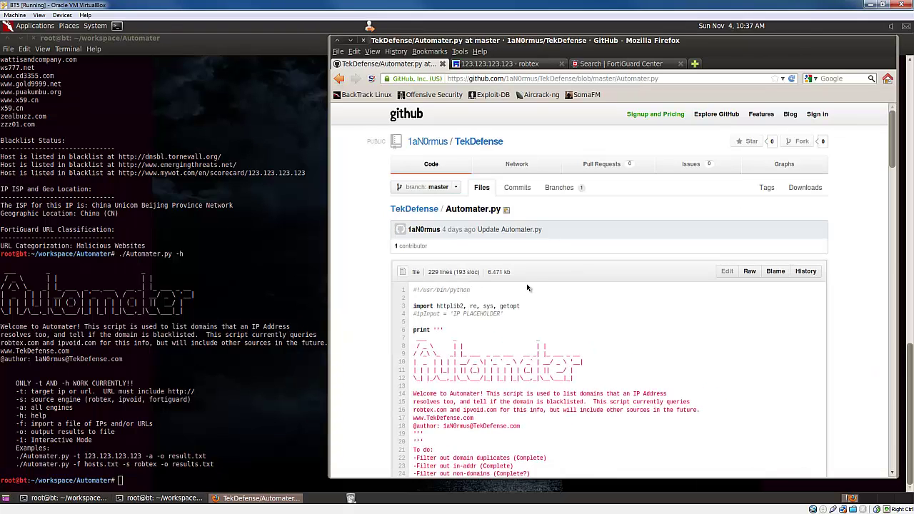
scroll(362, 286, "down", 4)
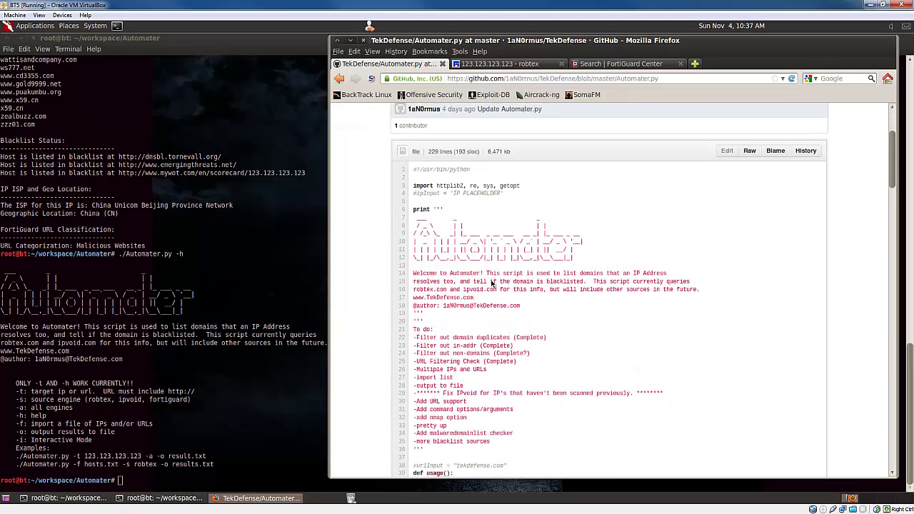
scroll(492, 284, "down", 12)
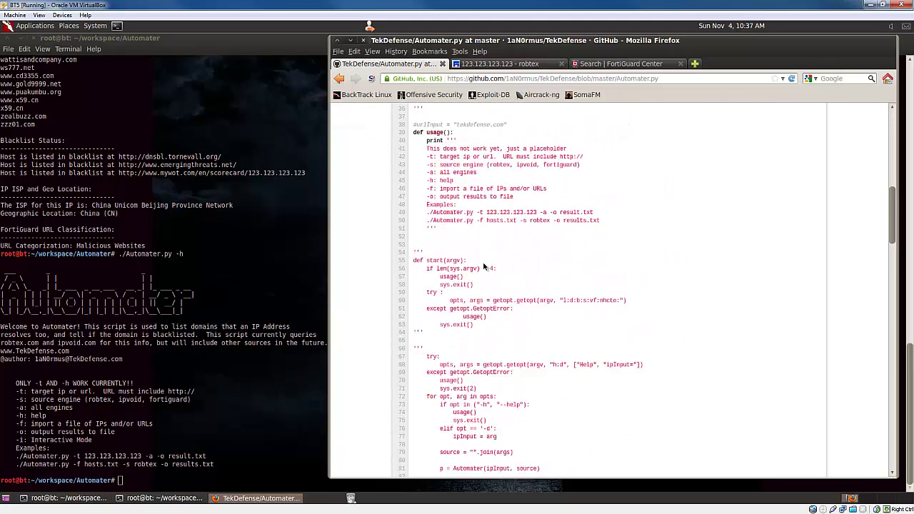
scroll(485, 266, "down", 8)
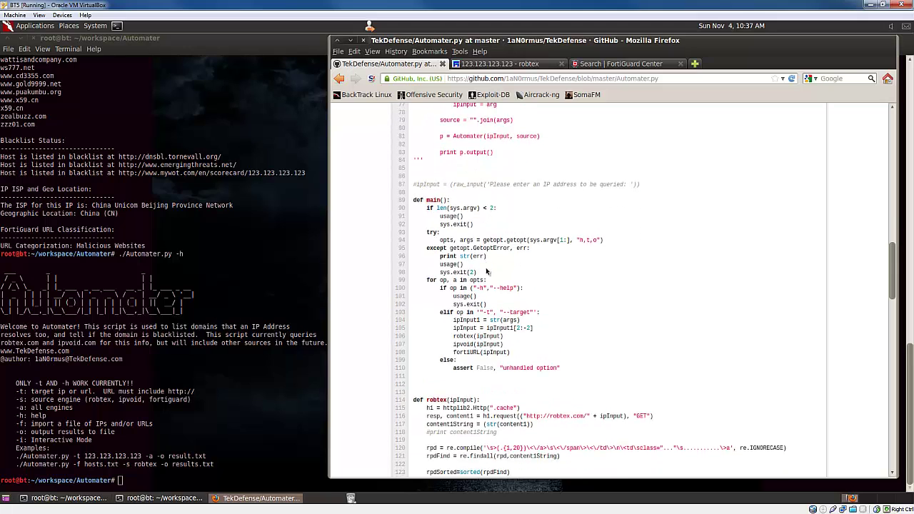
scroll(486, 266, "down", 5)
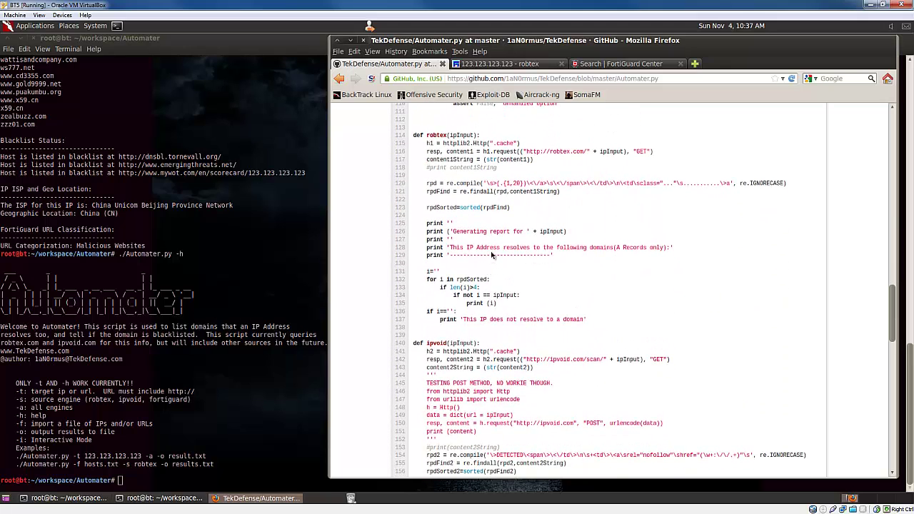
scroll(491, 255, "down", 15)
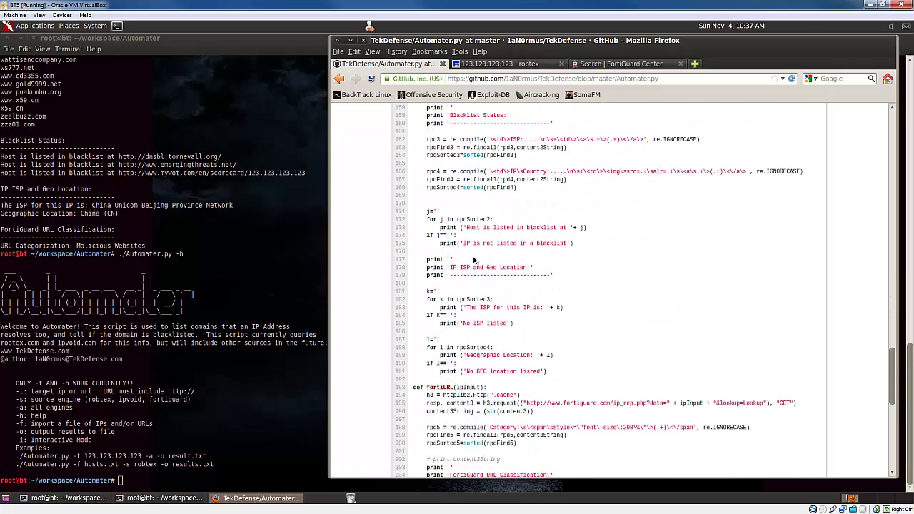
scroll(475, 260, "down", 8)
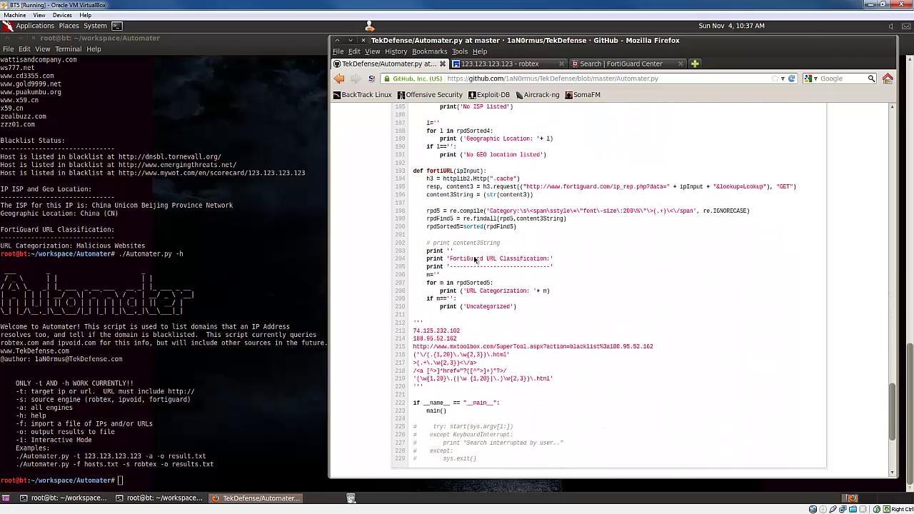
scroll(475, 260, "down", 2)
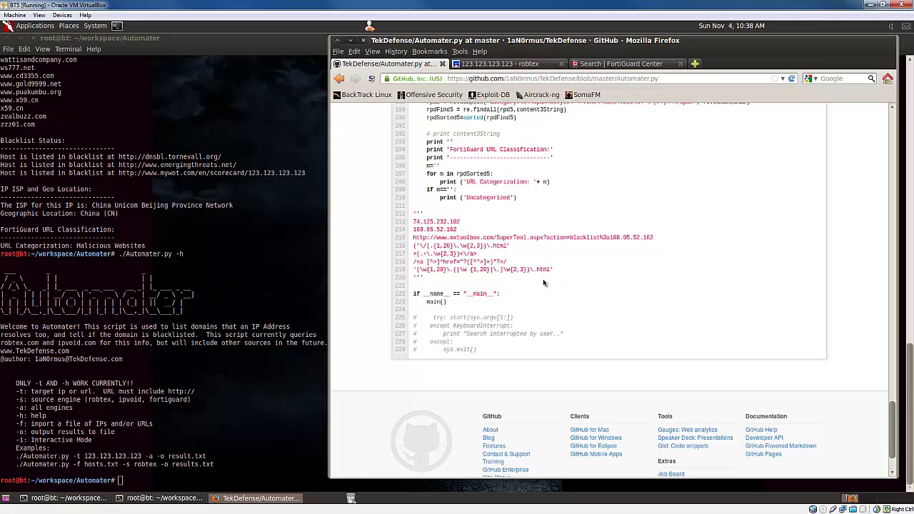
scroll(536, 286, "up", 15)
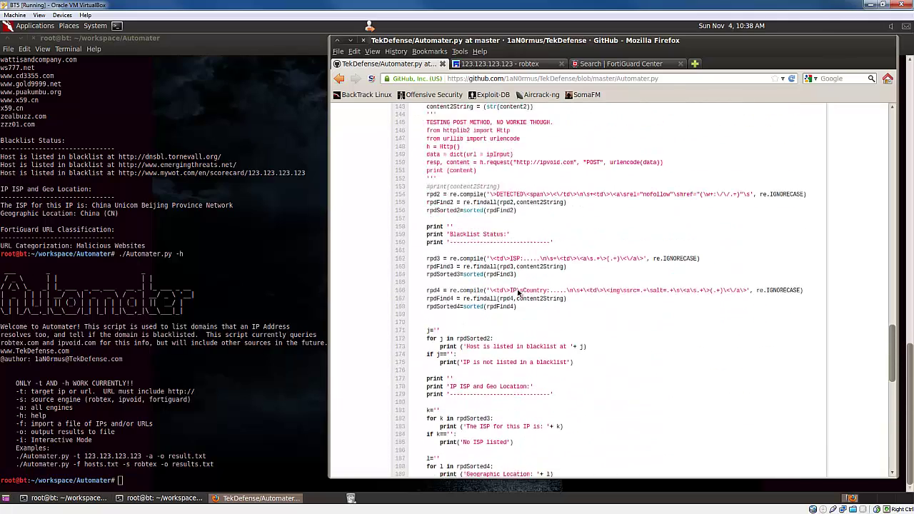
scroll(519, 291, "up", 8)
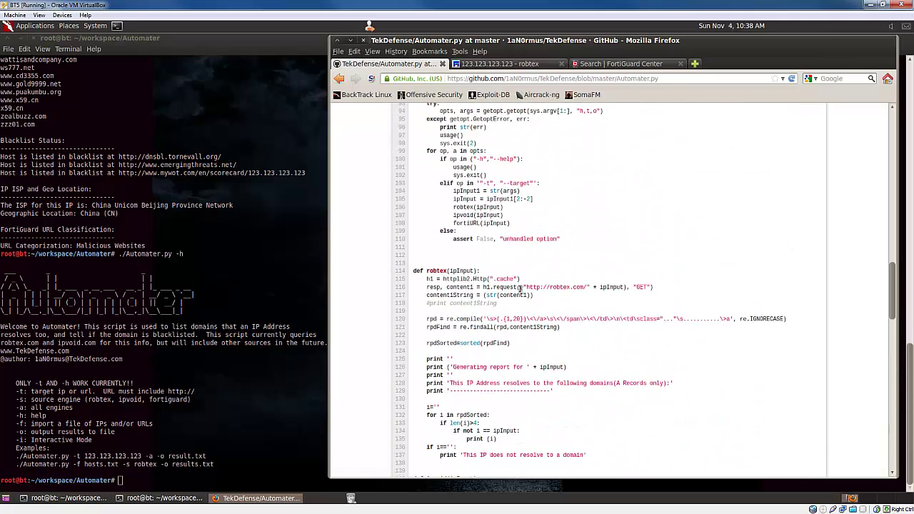
scroll(520, 288, "up", 2)
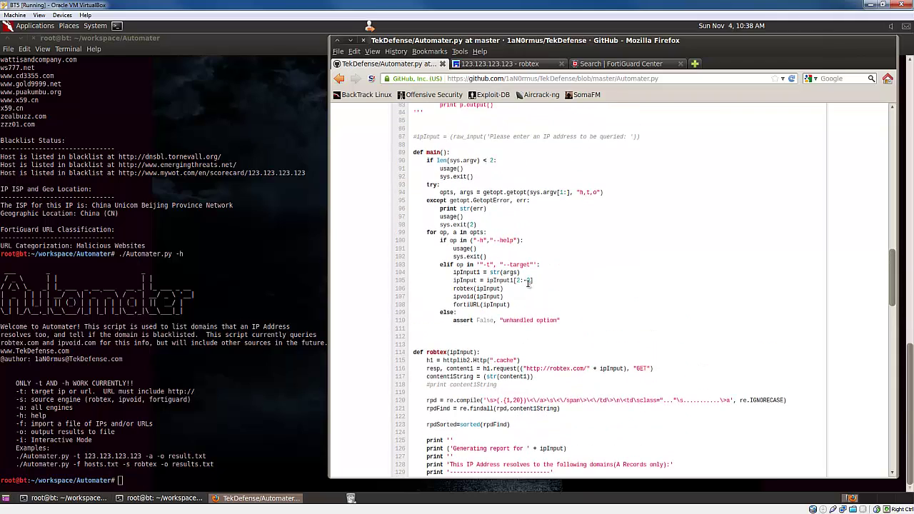
scroll(536, 287, "up", 2)
scroll(538, 286, "up", 12)
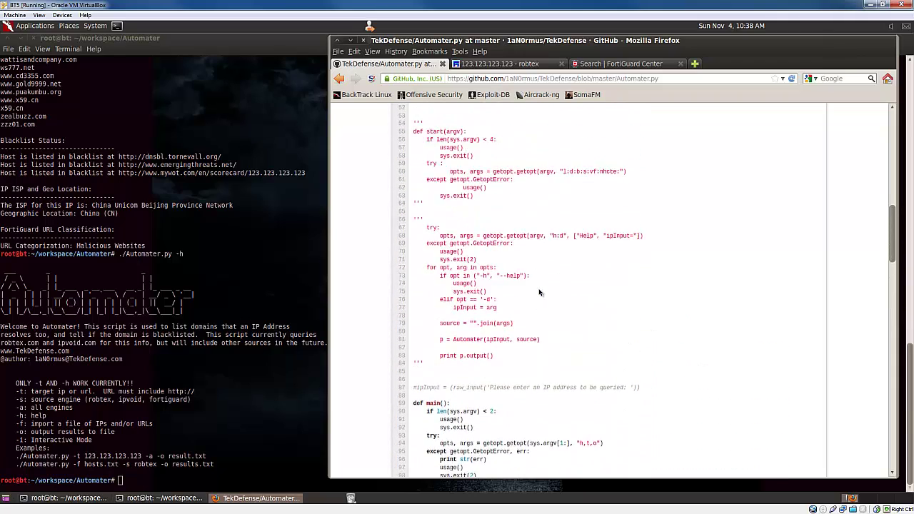
scroll(536, 291, "up", 7)
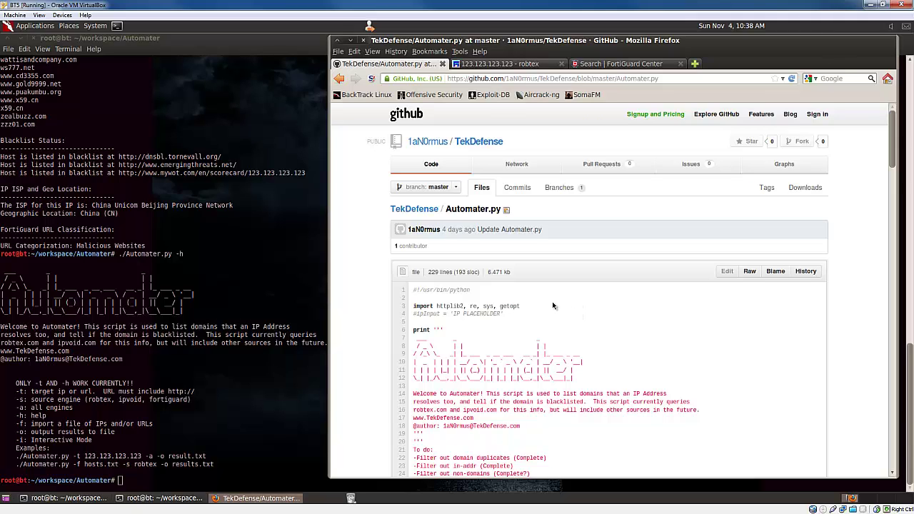
- Overwrite the page address with the script author's e-mail address, fixing a typo along the way
left_click(497, 79)
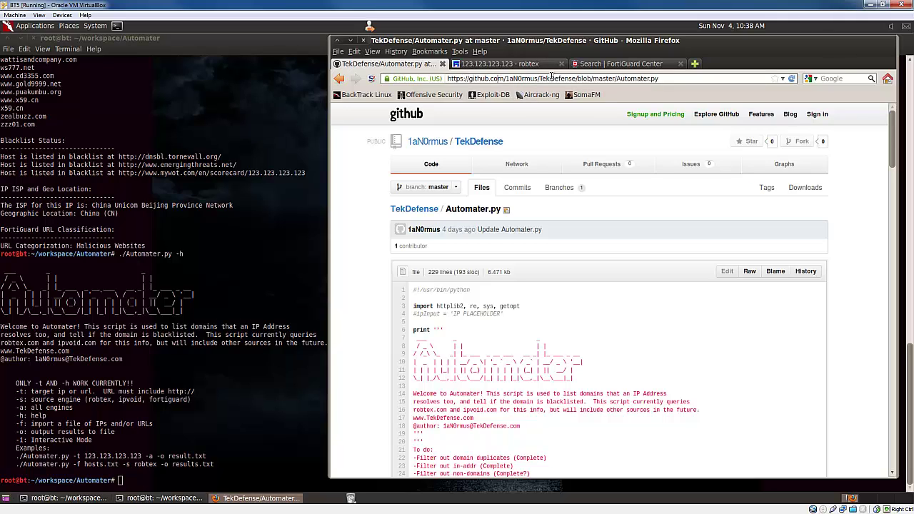
triple_click(555, 77)
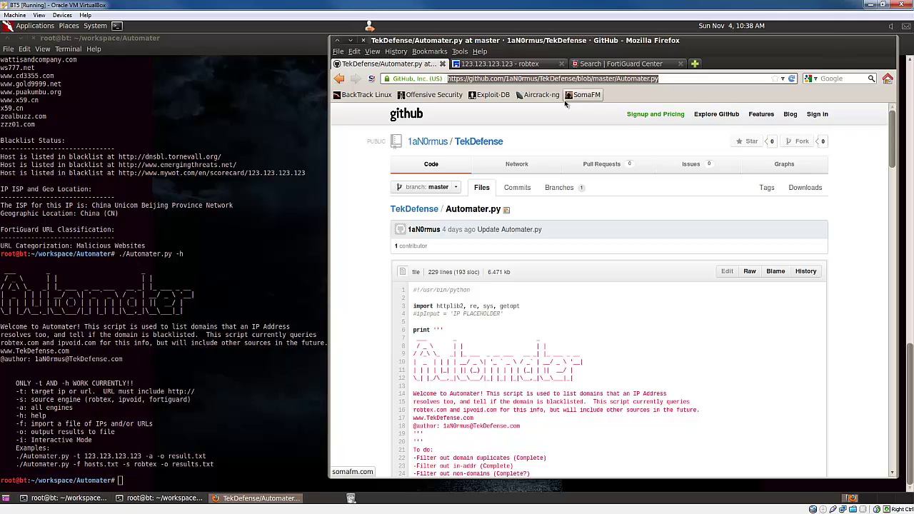
left_click(450, 301)
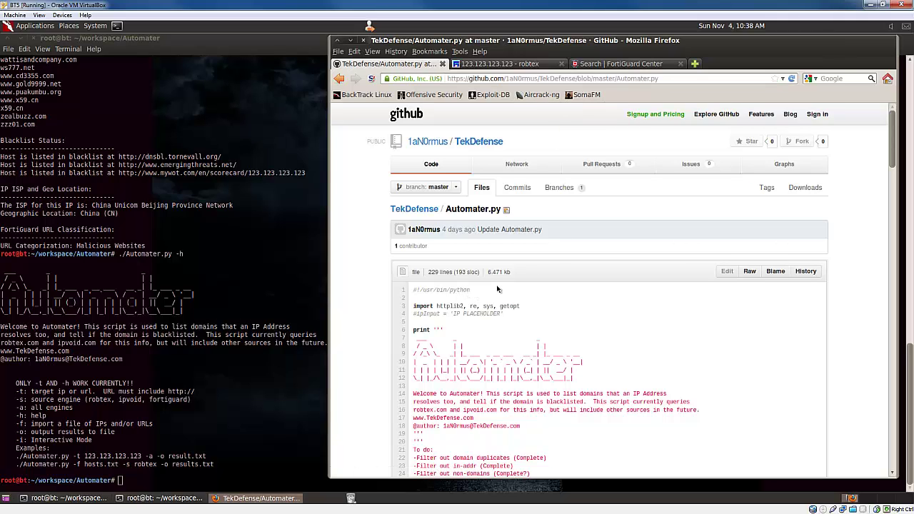
left_click(677, 76)
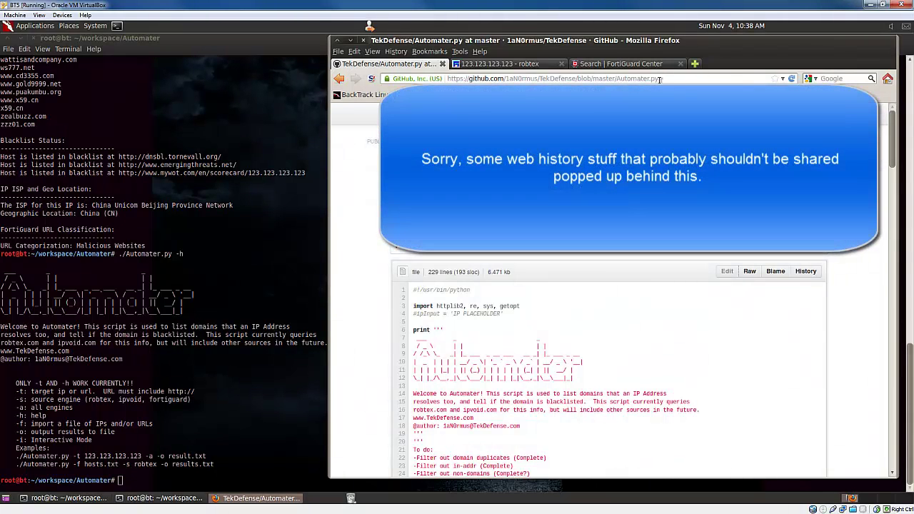
triple_click(659, 80)
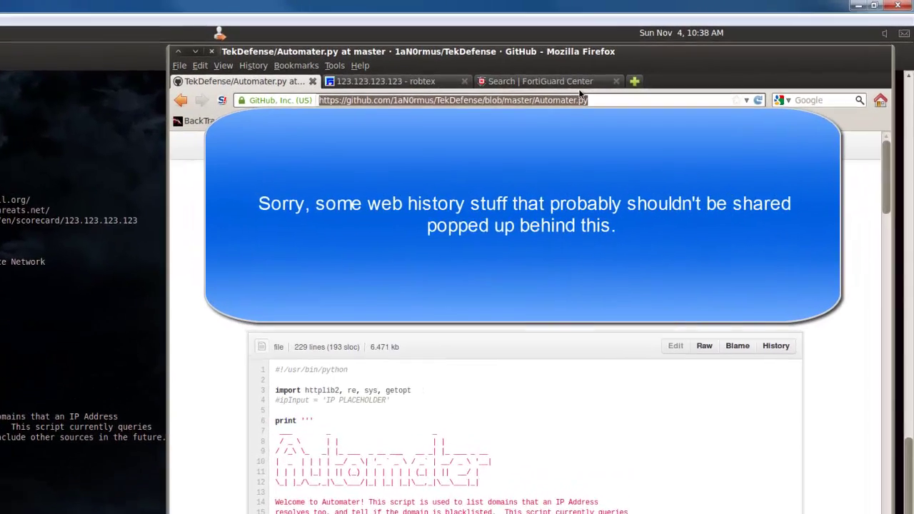
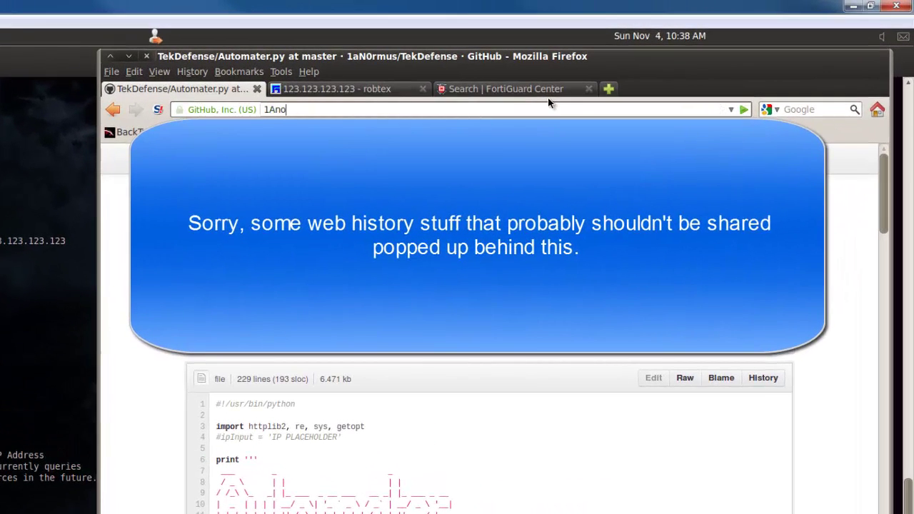
key("BackSpace")
key("BackSpace")
key("BackSpace")
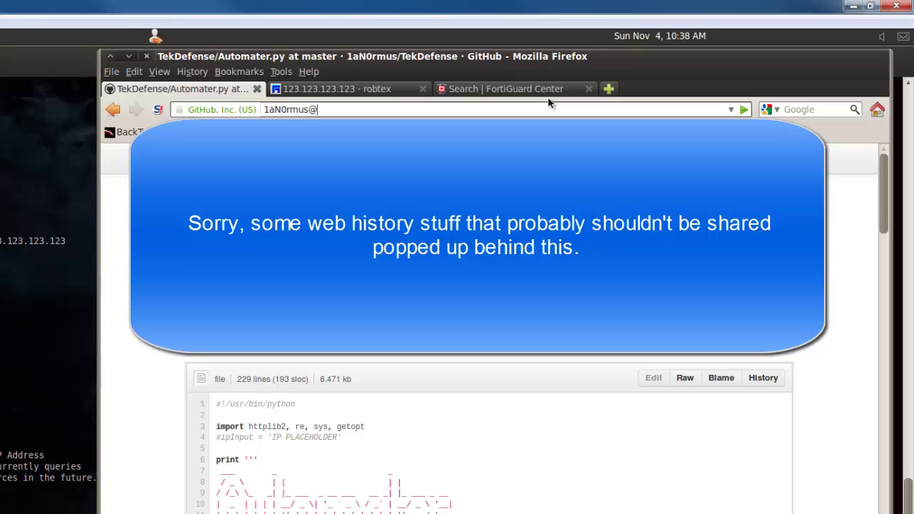
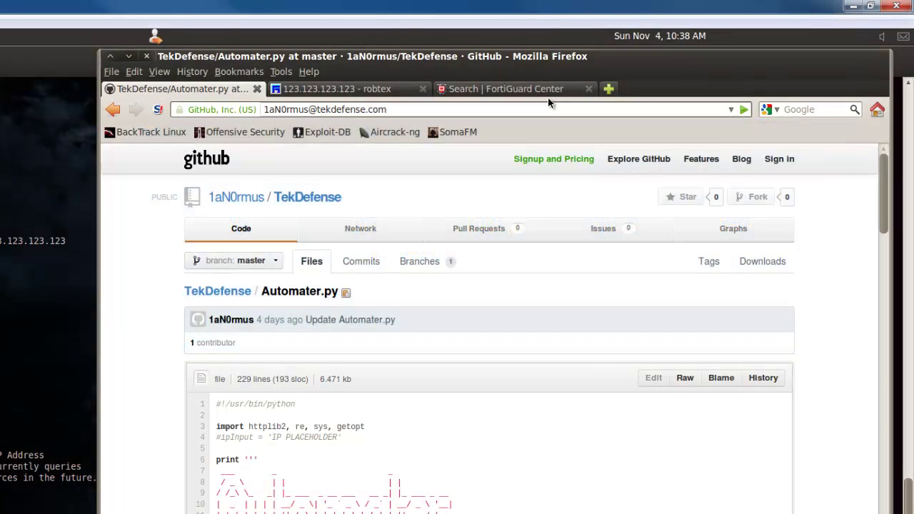